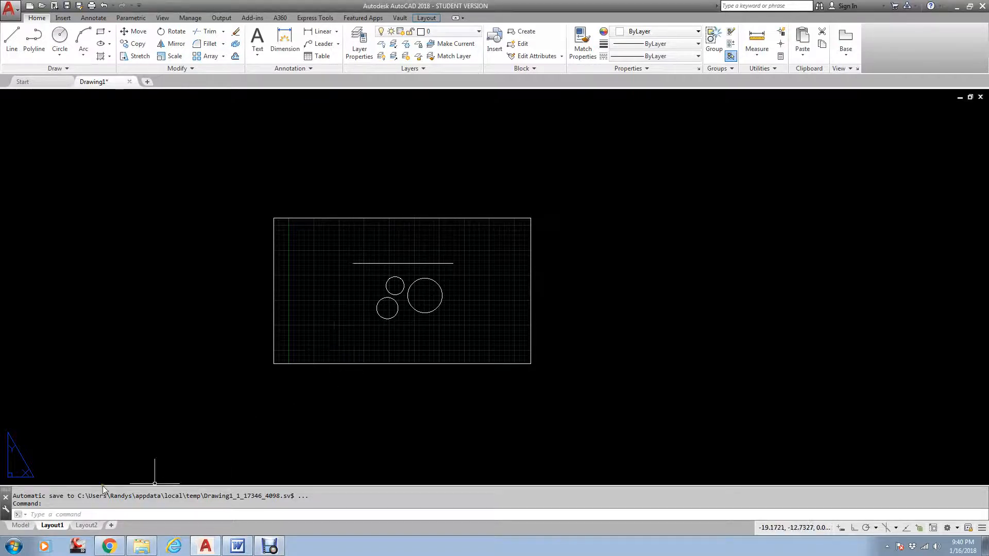
Switch to model space and draw a vertical line 6.2 units long beside the circles with Ortho on
click(22, 526)
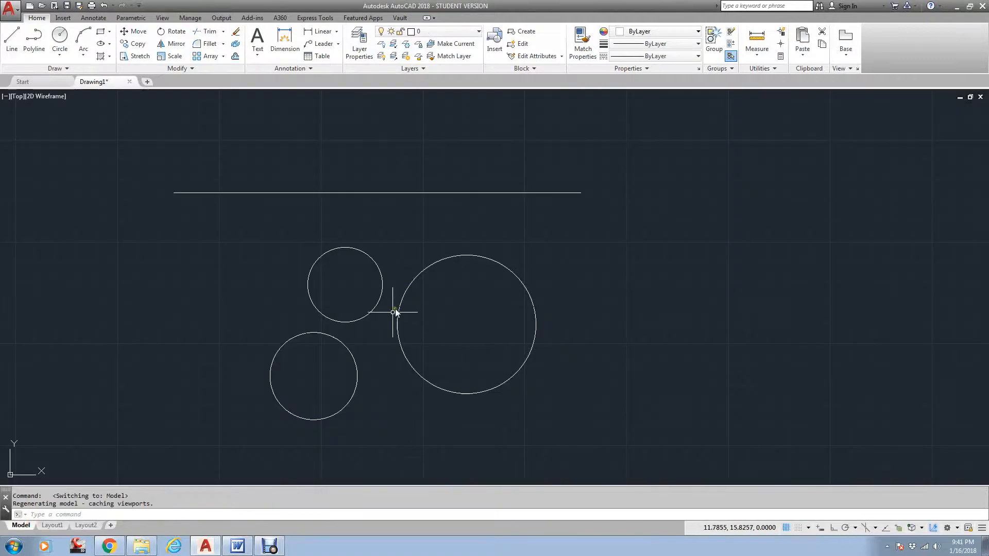
scroll(393, 318, down, 3)
scroll(351, 319, up, 3)
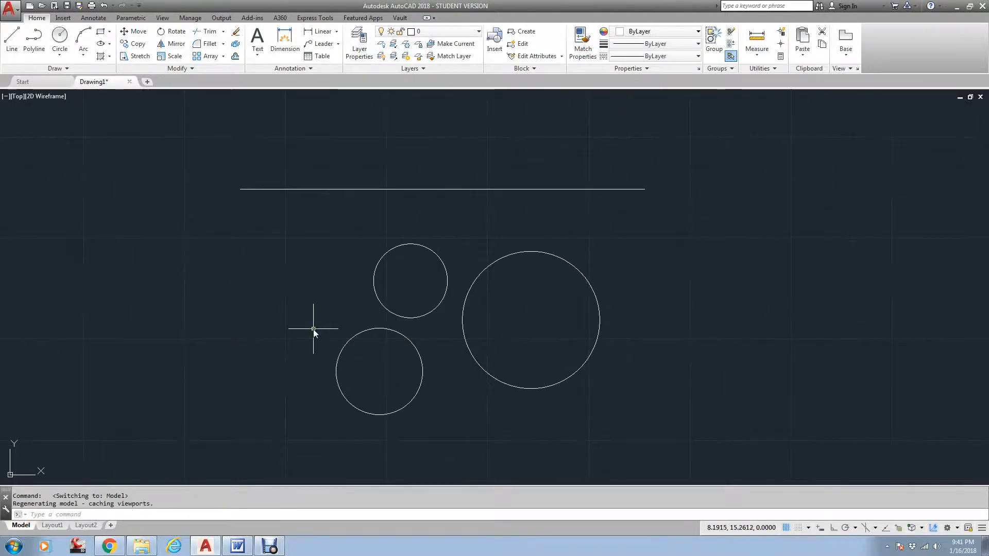
text(l)
key(Return)
click(282, 356)
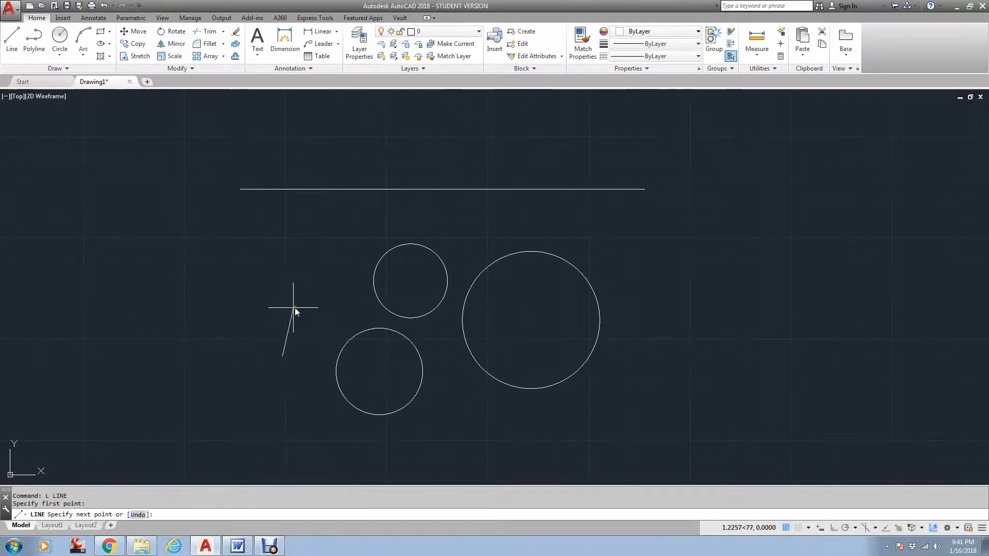
key(F8)
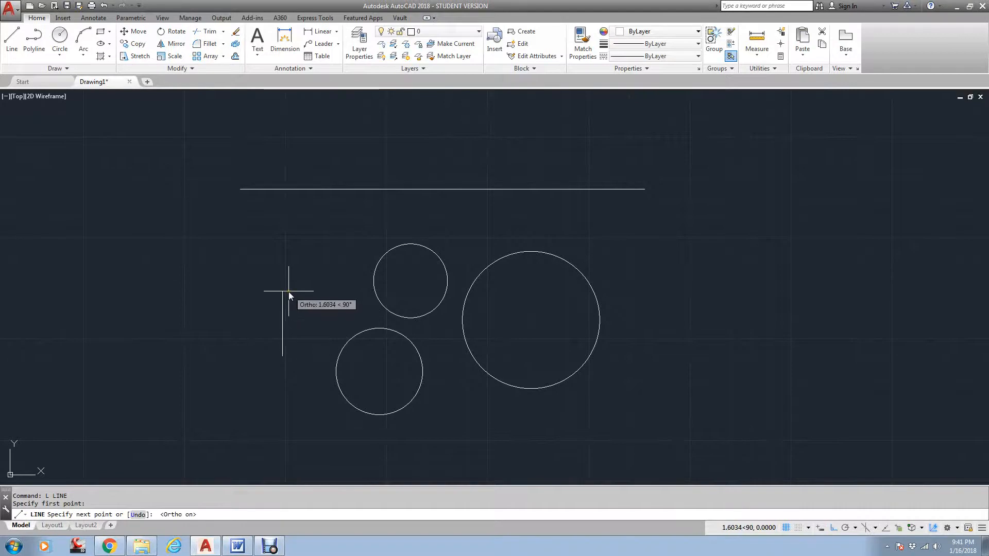
scroll(291, 258, down, 2)
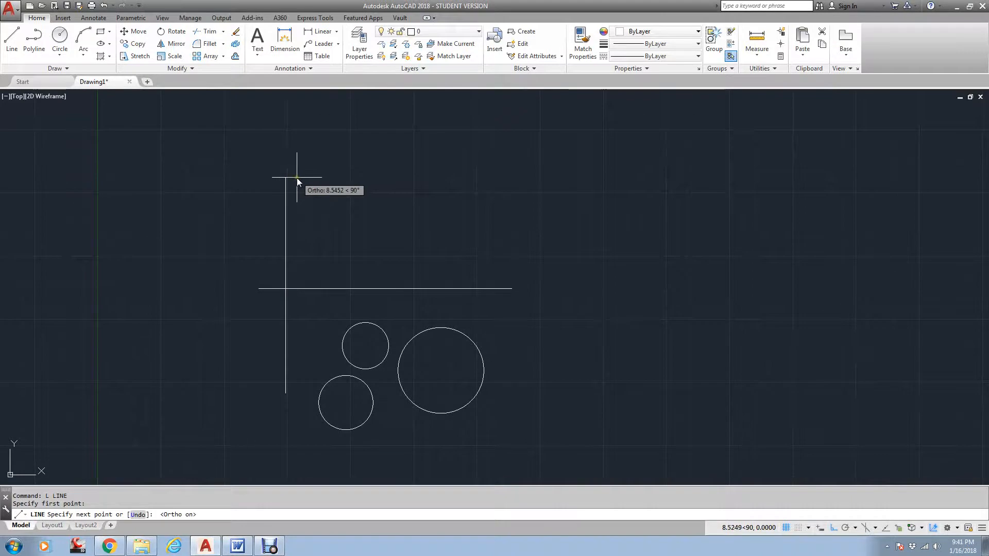
text(6.2)
key(Return)
key(Return)
Erase the long horizontal line above the circles
drag(344, 265, 319, 307)
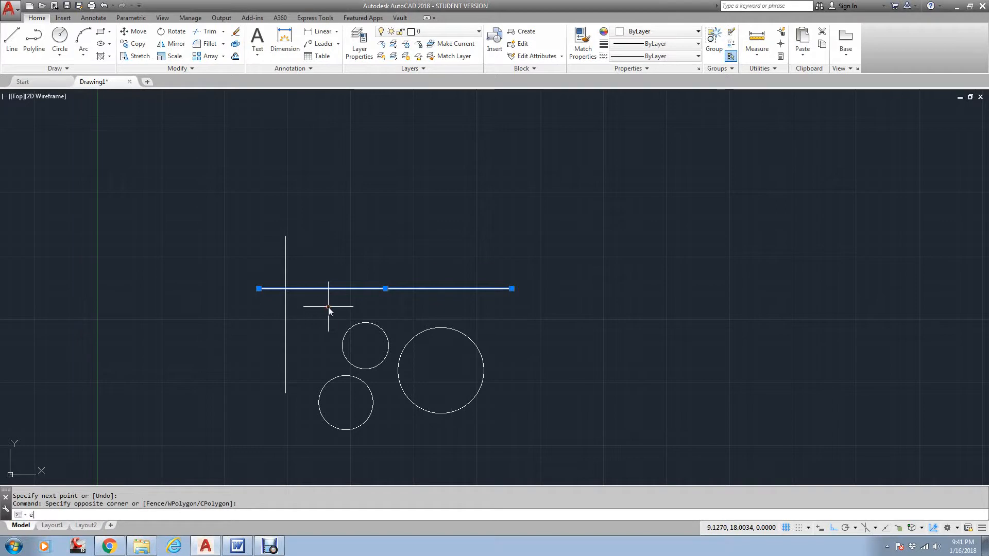
text(e)
key(Return)
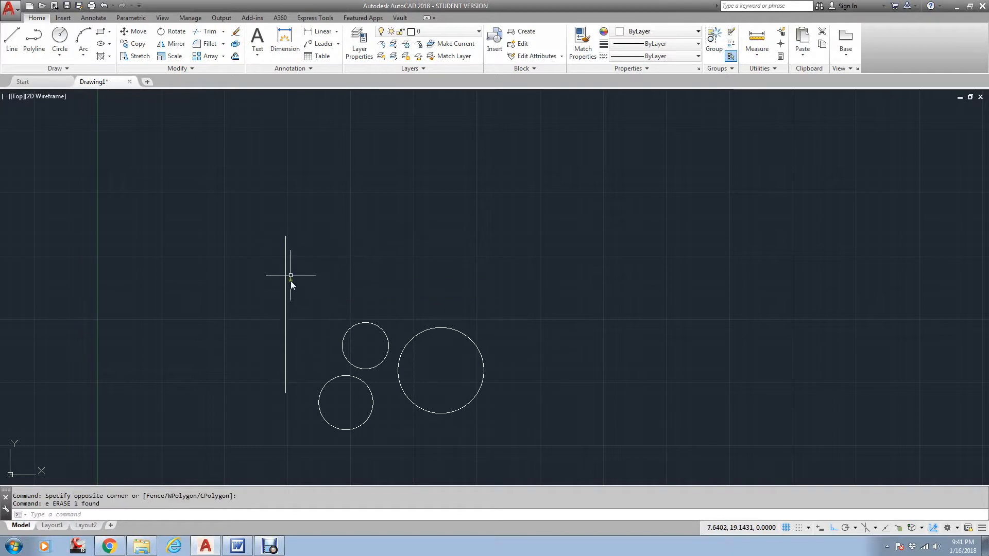
Switch to Layout1 and enlarge the viewport frame by stretching its corners outward on both sides and upward
click(52, 526)
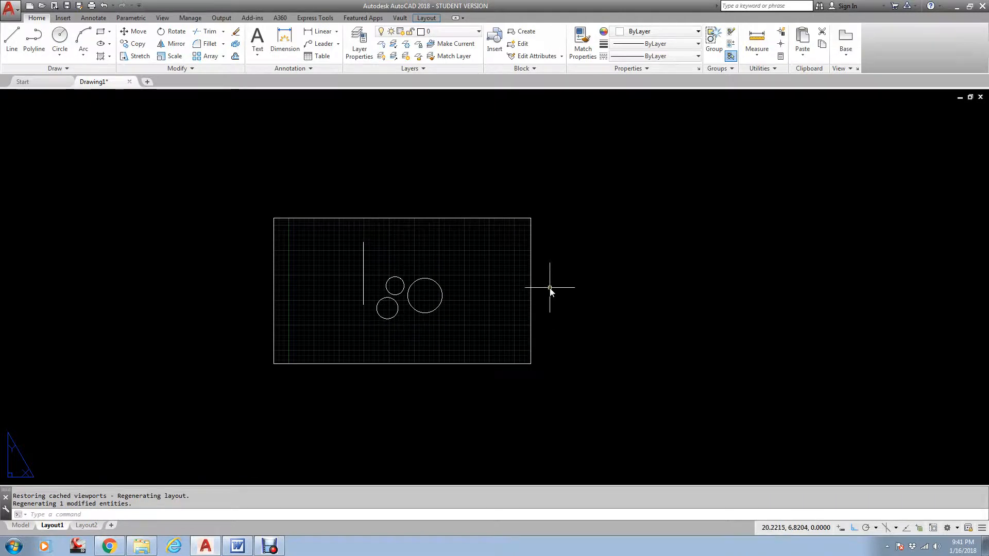
click(531, 309)
click(530, 364)
click(451, 364)
click(274, 363)
click(346, 364)
click(347, 236)
click(346, 364)
click(218, 363)
click(451, 236)
click(570, 236)
click(570, 237)
click(570, 184)
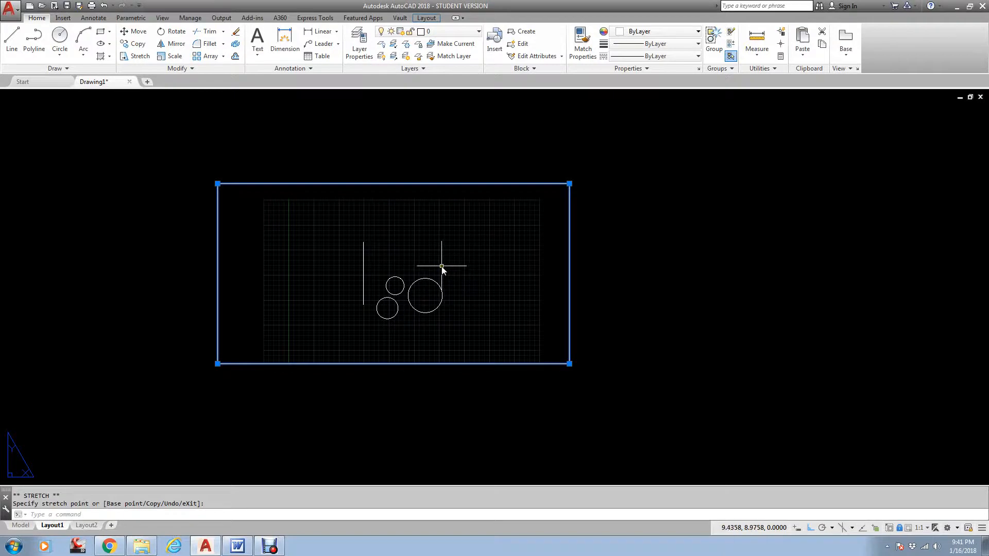
Switch to the web browser and examine the civil engineer's and architectural scale images, then return to the drawing
click(123, 550)
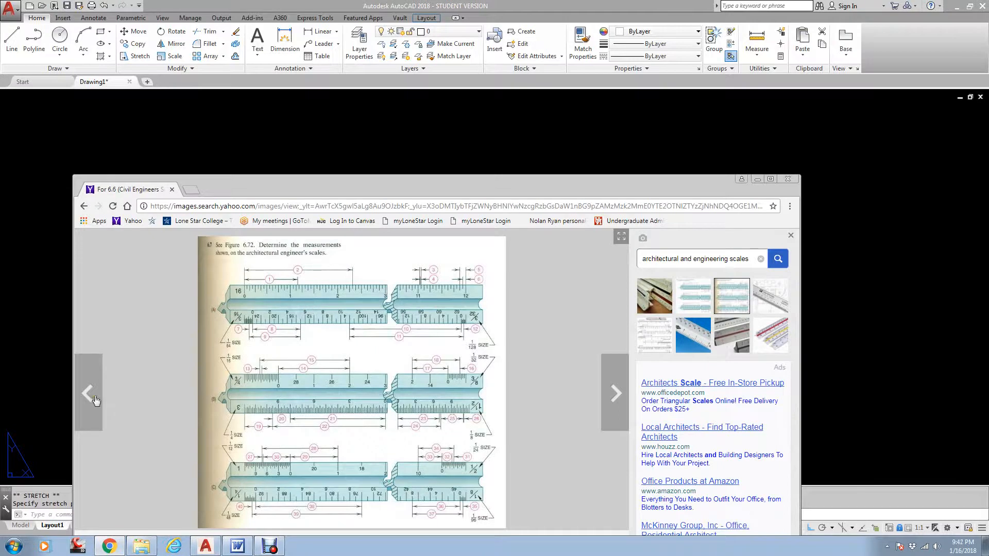
click(88, 394)
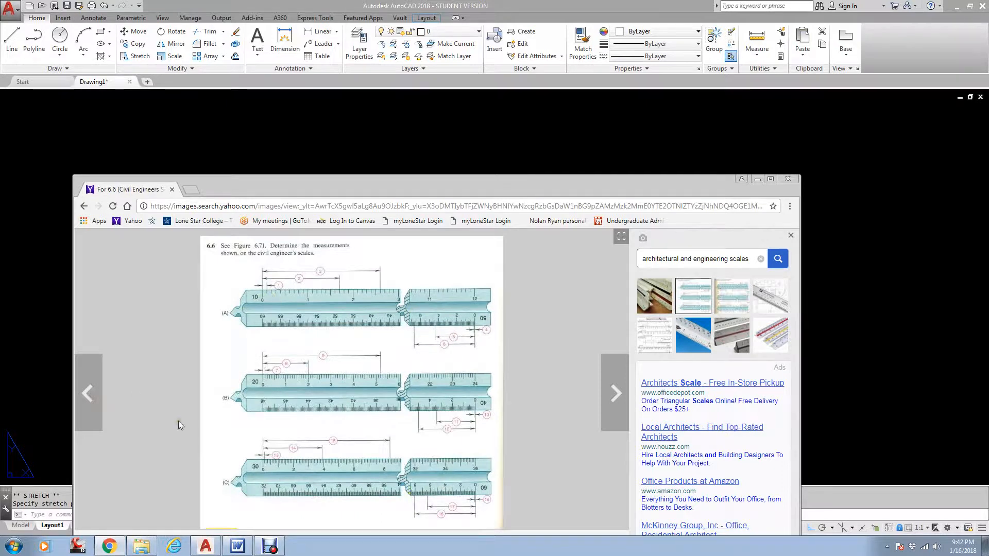
click(617, 397)
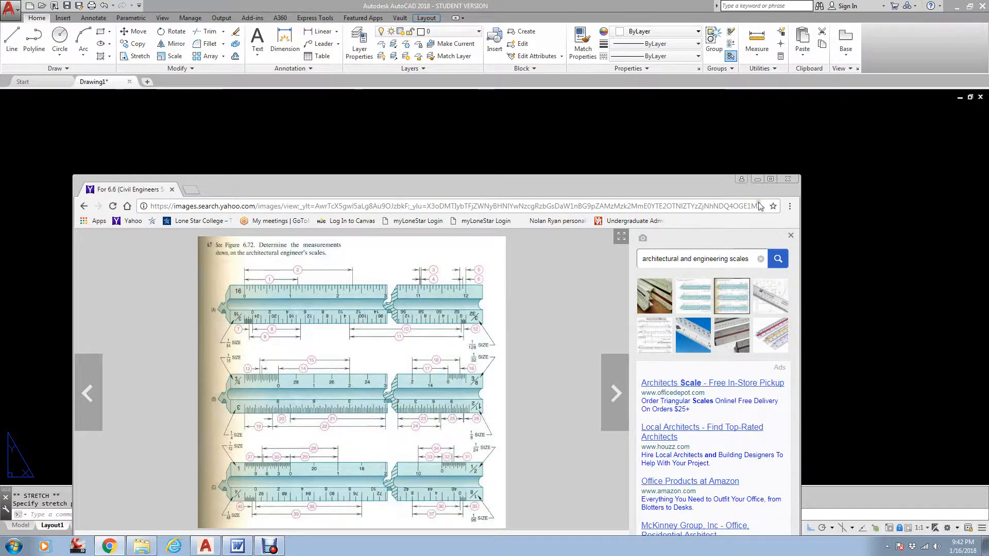
click(757, 181)
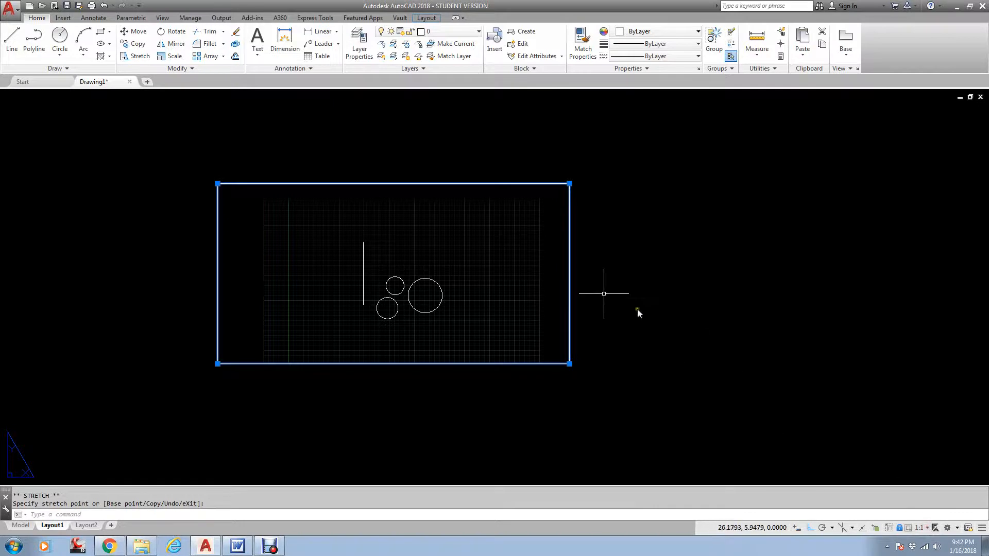
Unlock the display of the Layout1 viewport
right_click(570, 199)
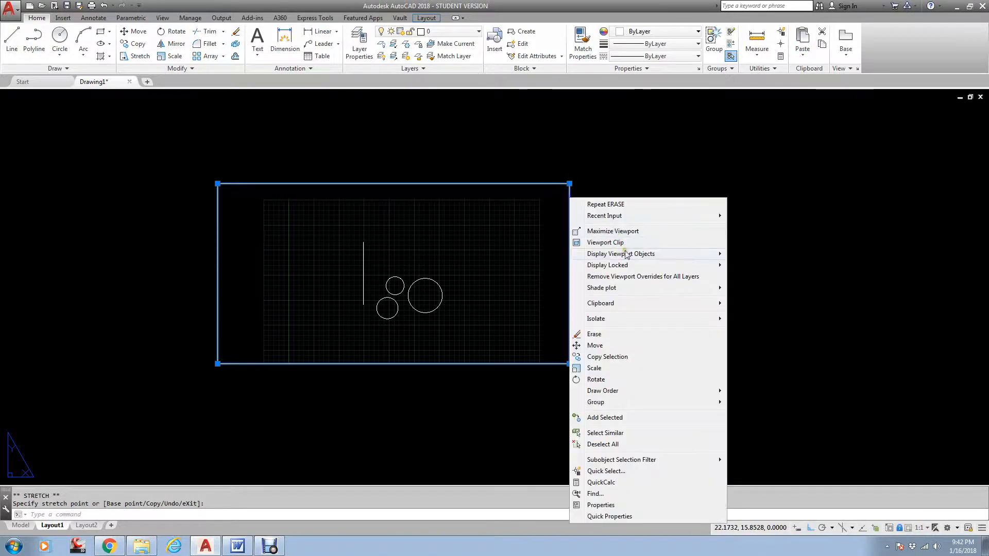
mouse_move(627, 265)
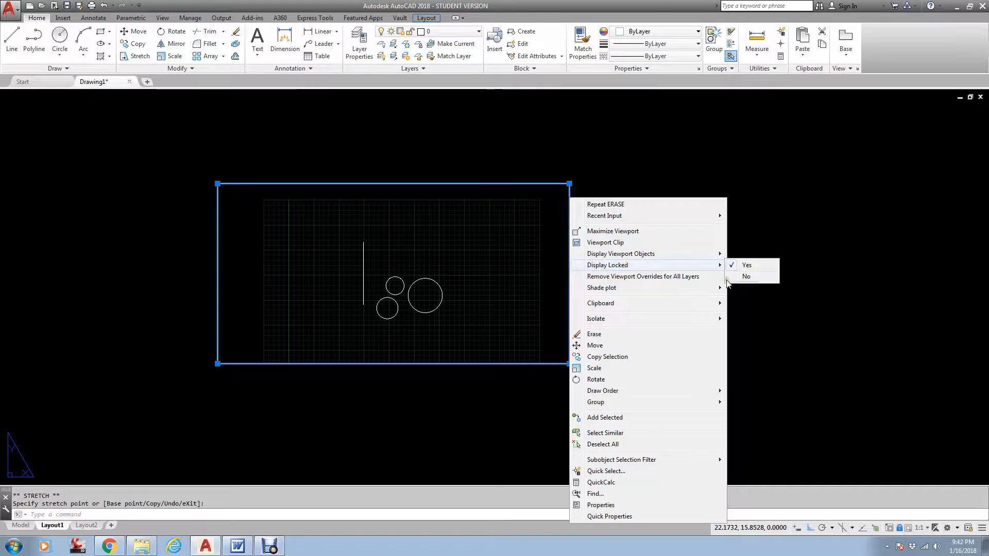
click(748, 277)
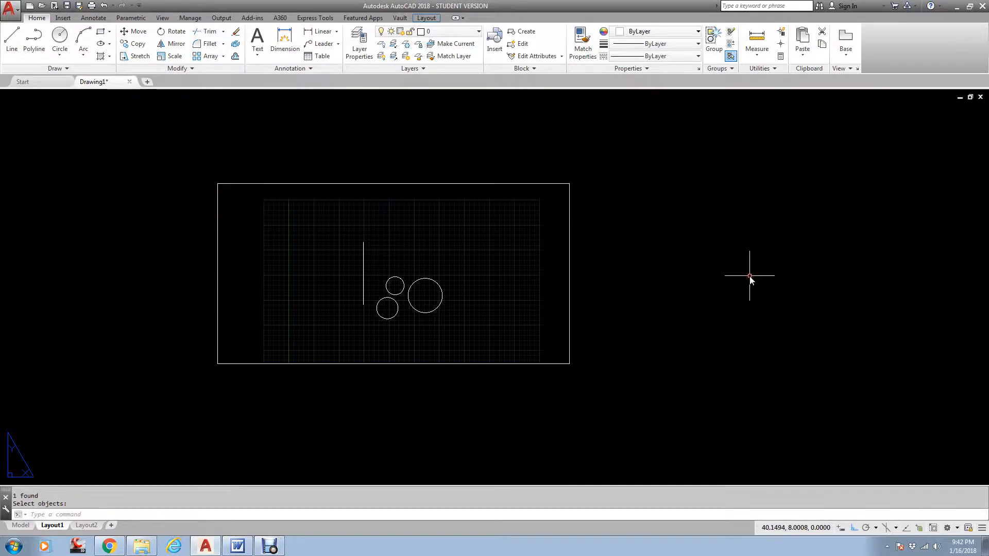
Set the viewport's scale to 1:2
click(569, 272)
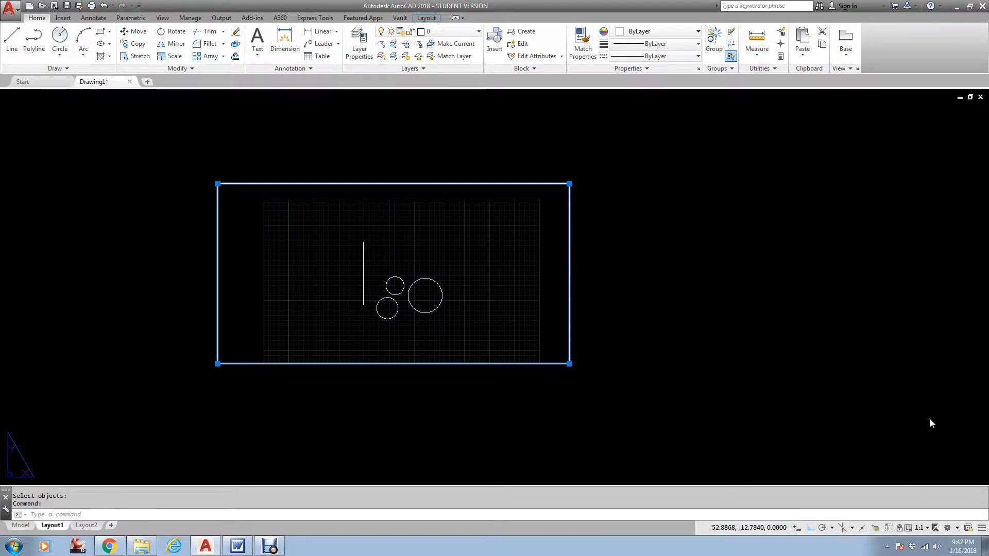
click(923, 481)
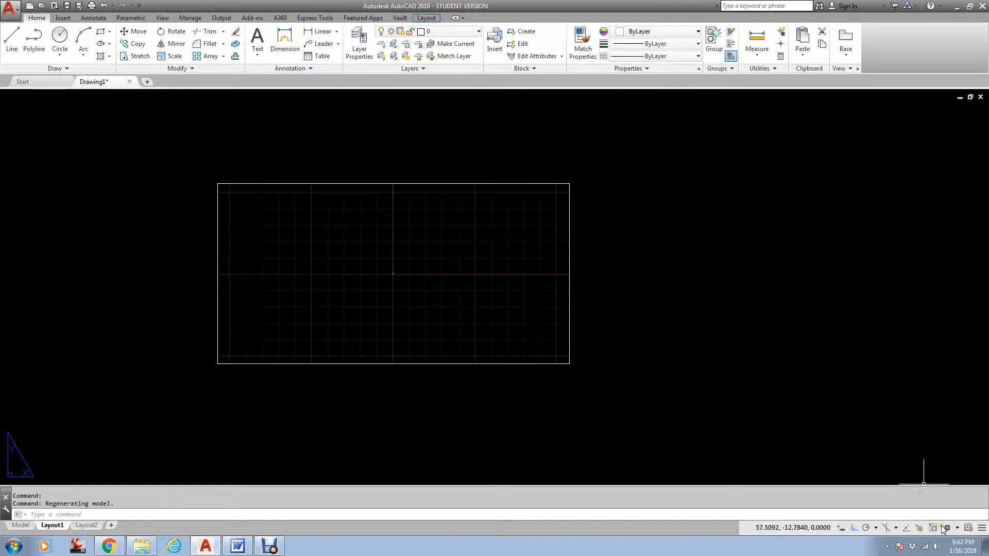
click(566, 326)
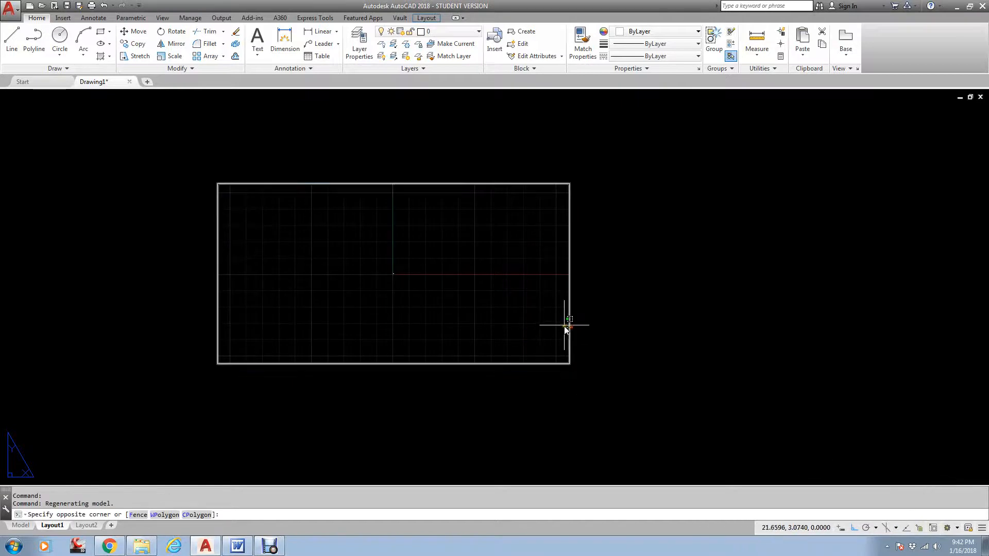
click(567, 328)
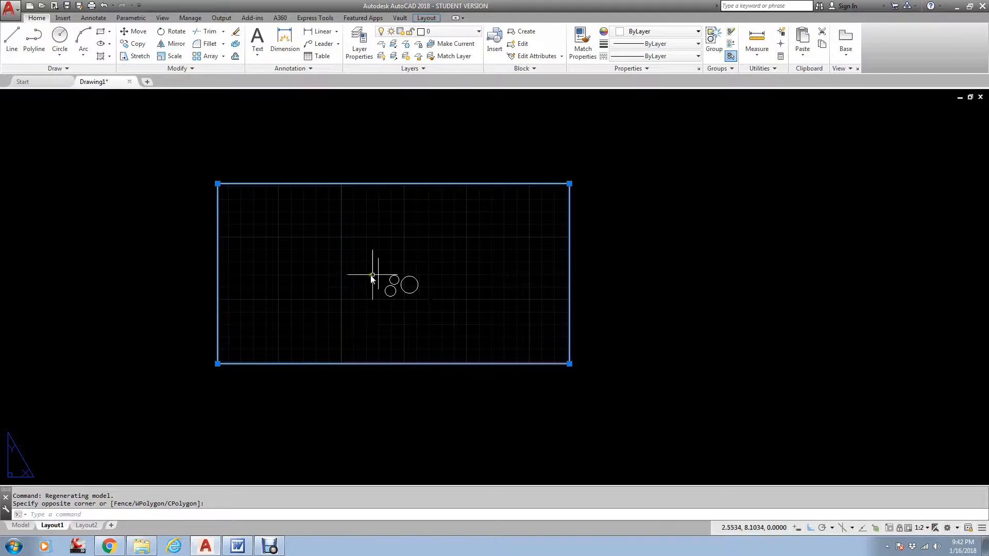
right_click(570, 240)
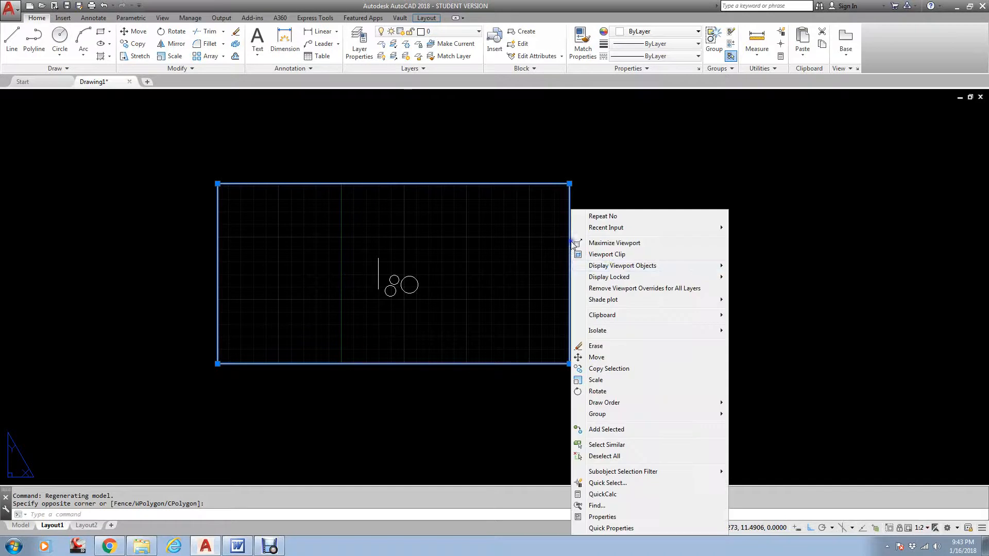
mouse_move(613, 270)
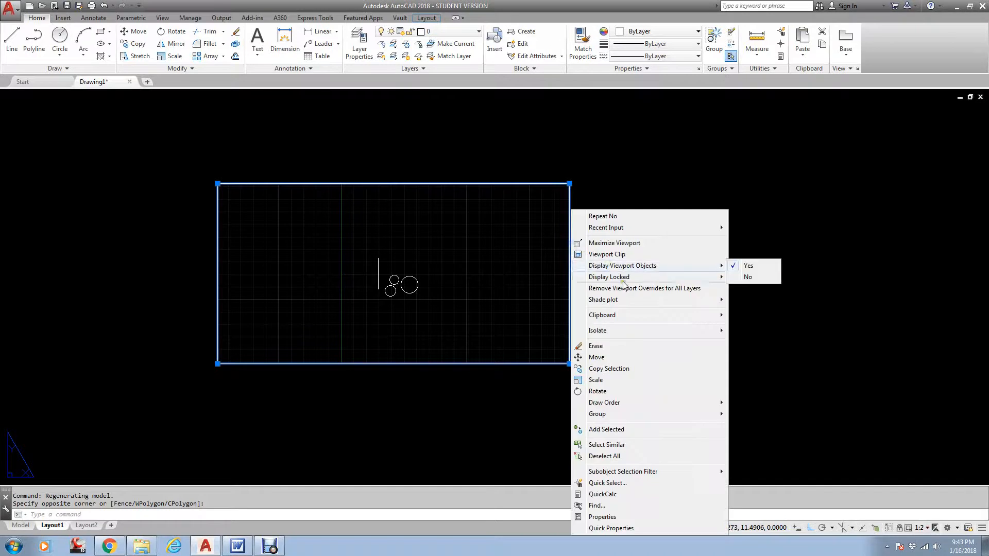
key(Escape)
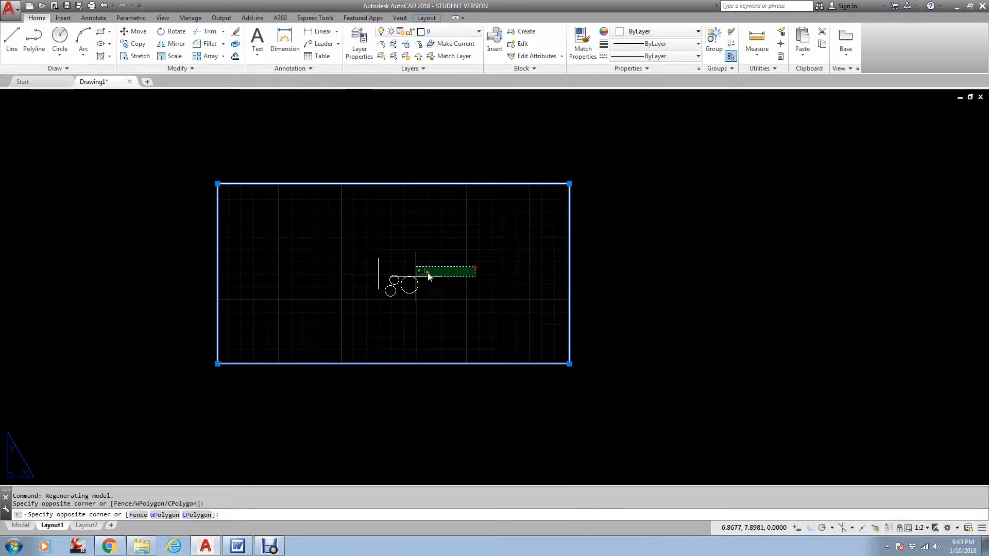
key(Escape)
Activate model space inside the viewport and enlarge the view of the vertical line and circles
scroll(429, 281, up, 6)
scroll(427, 280, down, 4)
double_click(484, 280)
scroll(475, 267, down, 3)
scroll(441, 268, up, 3)
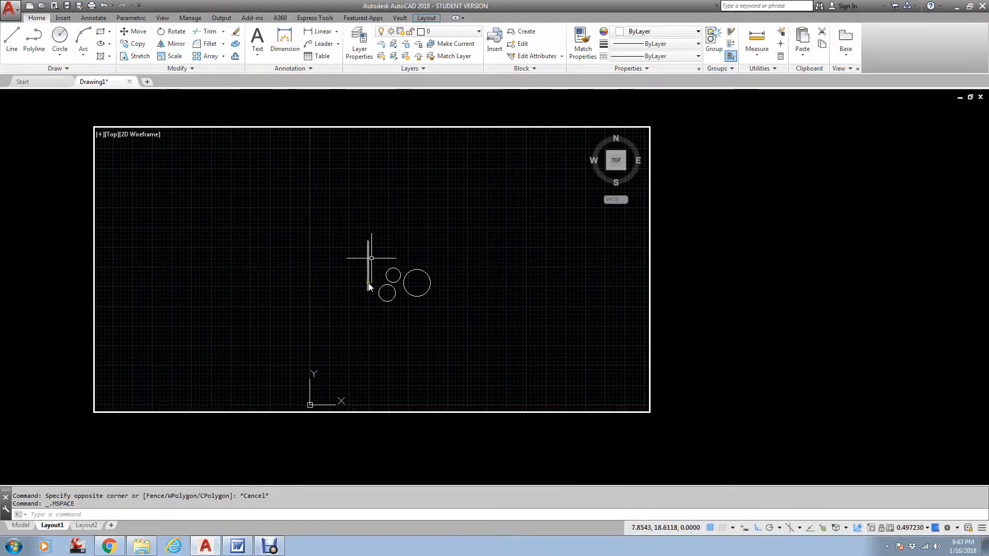
scroll(372, 255, up, 4)
scroll(371, 255, up, 2)
middle_drag(369, 256, 369, 216)
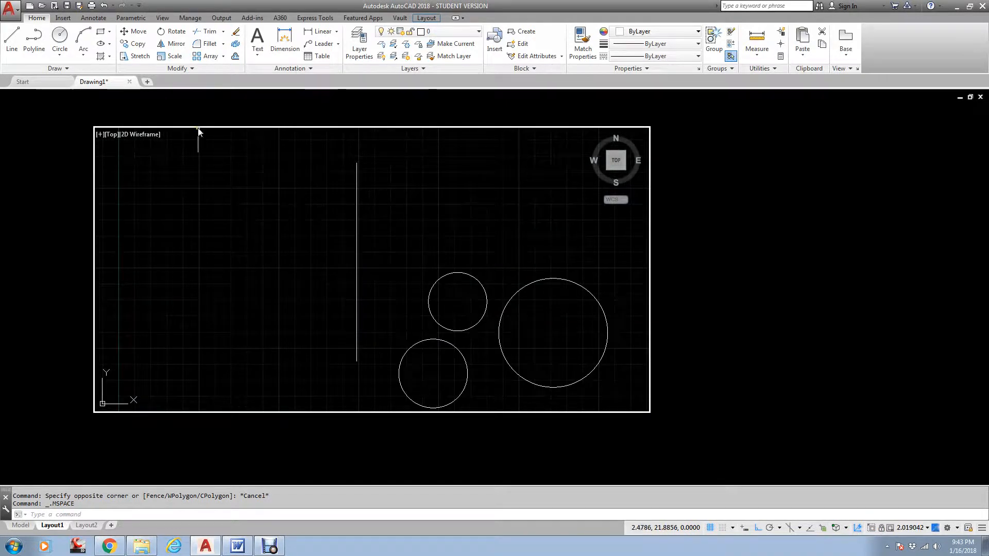
Dimension the vertical line's length, placing the dimension on the side away from the circles
click(285, 42)
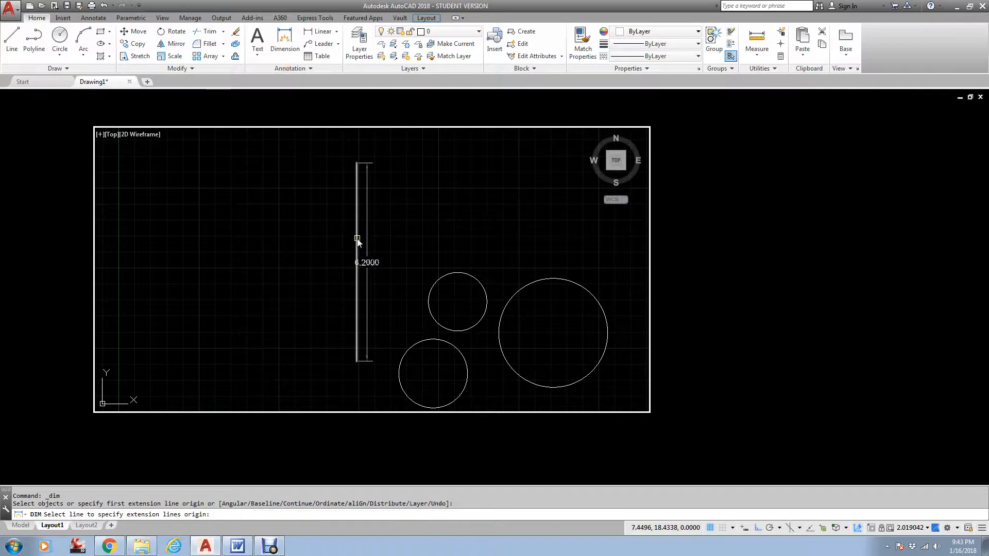
click(357, 240)
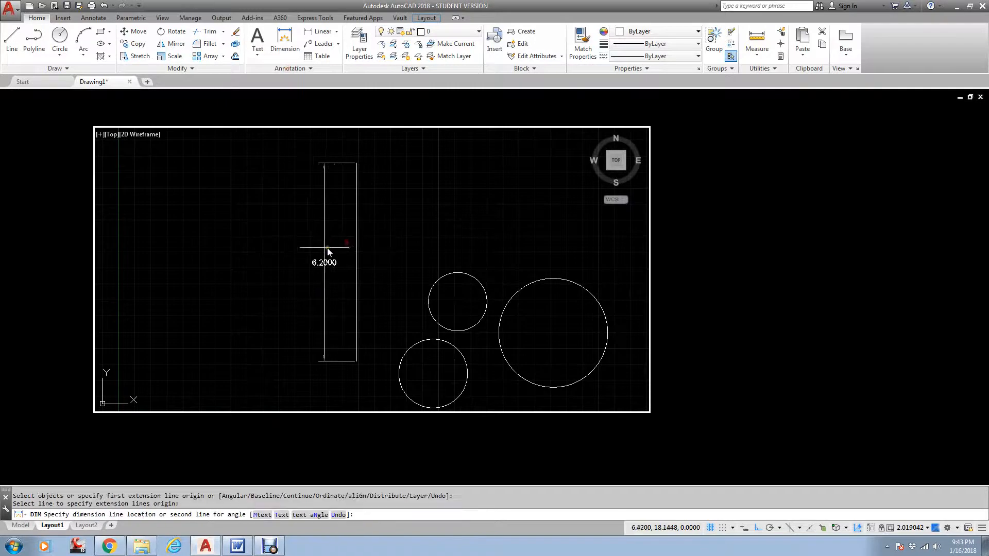
click(322, 263)
scroll(371, 273, down, 6)
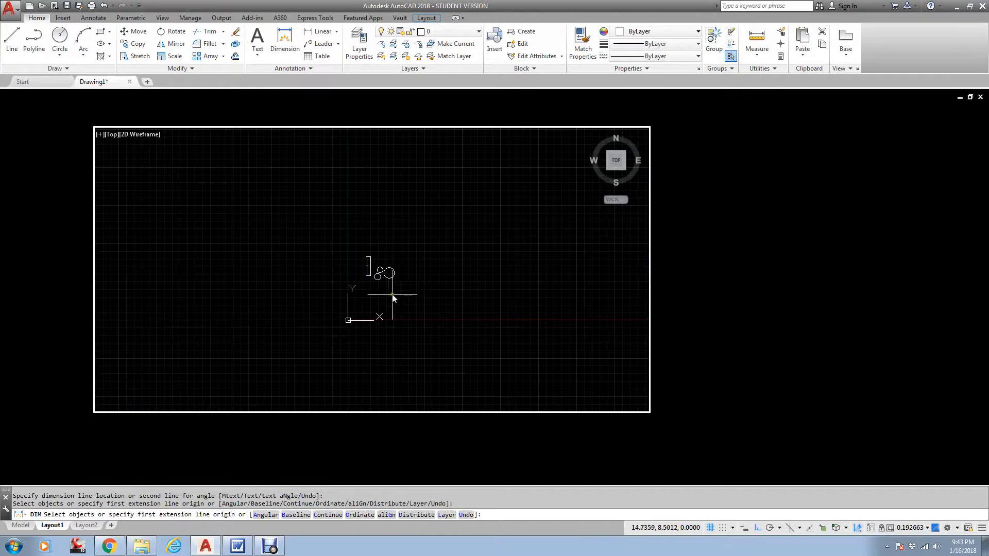
key(Escape)
Add a second length dimension to the vertical line, placing it beyond the large circle
click(285, 41)
click(379, 267)
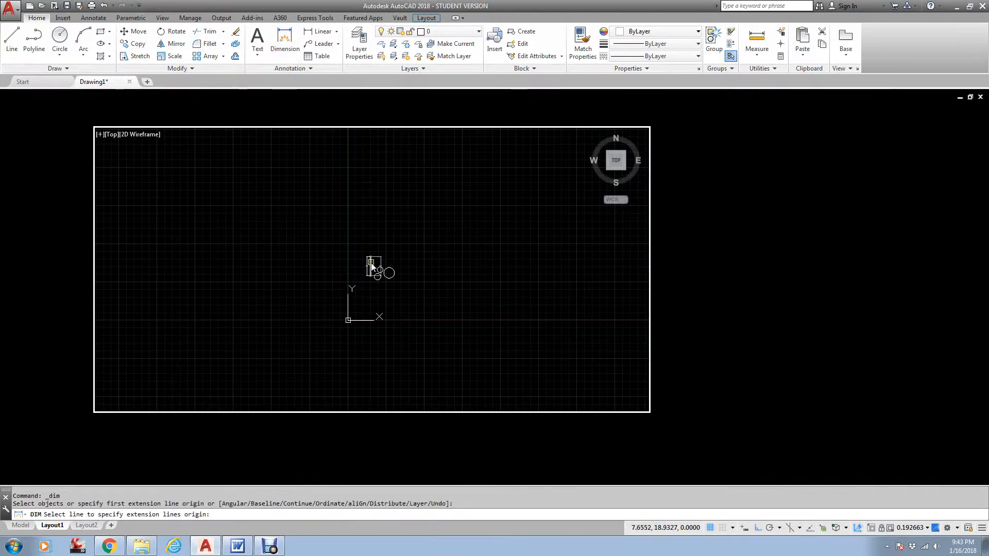
click(410, 270)
scroll(410, 270, up, 12)
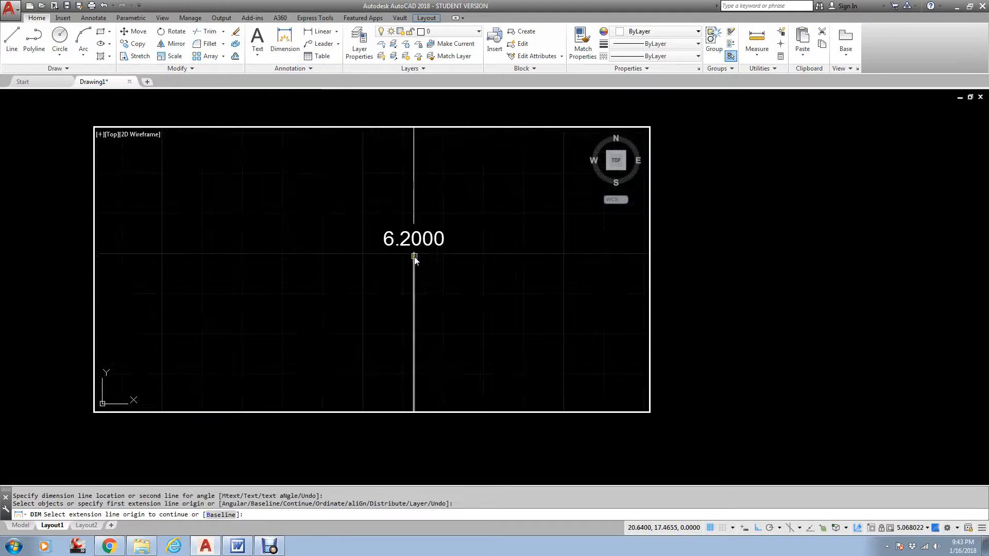
scroll(427, 253, down, 4)
middle_drag(325, 243, 432, 267)
scroll(432, 266, down, 2)
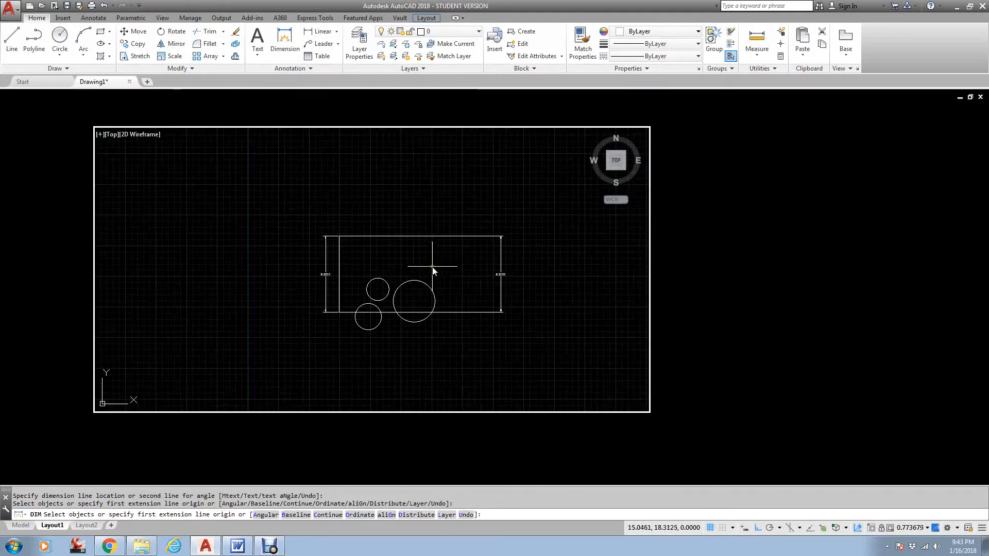
key(Escape)
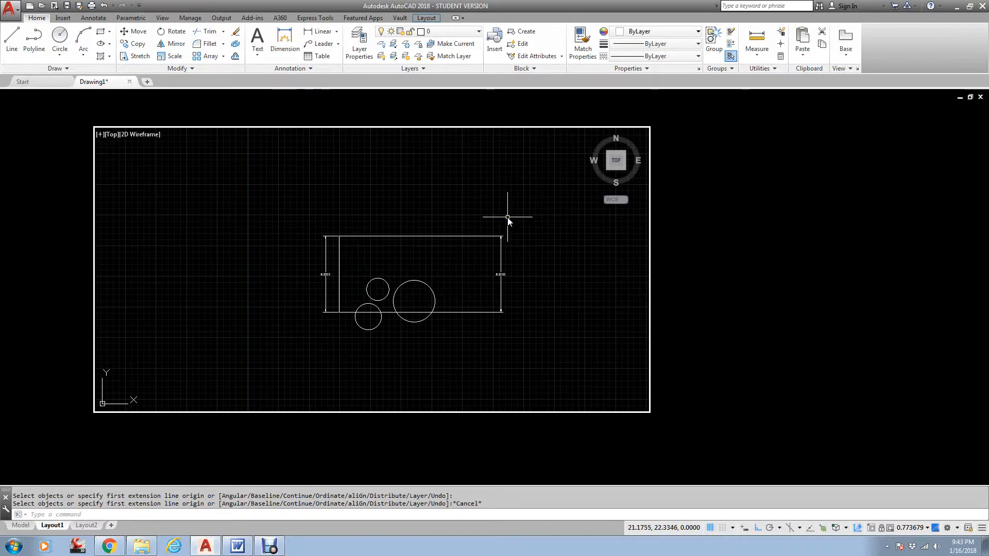
Erase both length dimensions of the vertical line
text(e)
key(Return)
click(506, 221)
click(494, 261)
click(327, 255)
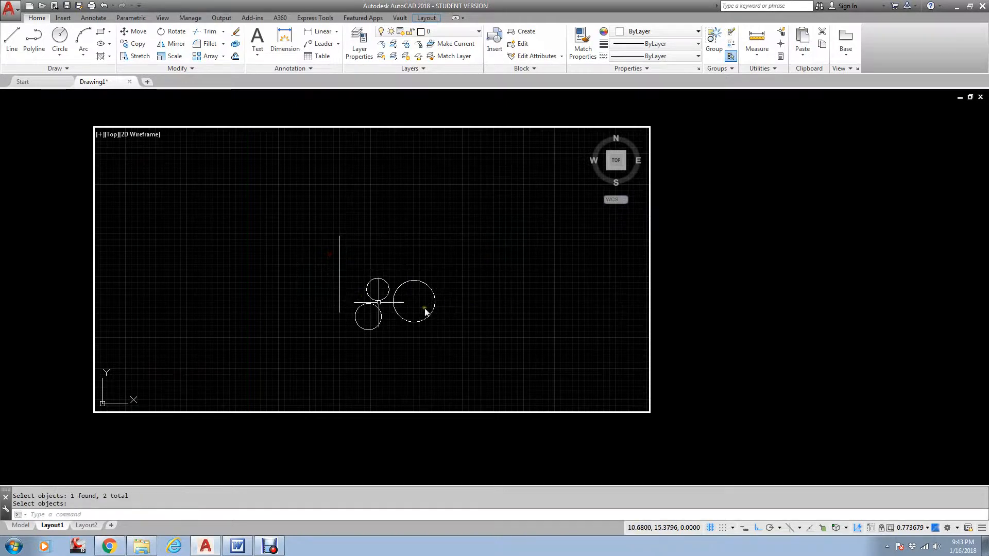
Return to paper space and lock the display of the layout viewport
double_click(678, 258)
scroll(664, 255, down, 2)
click(654, 258)
right_click(655, 258)
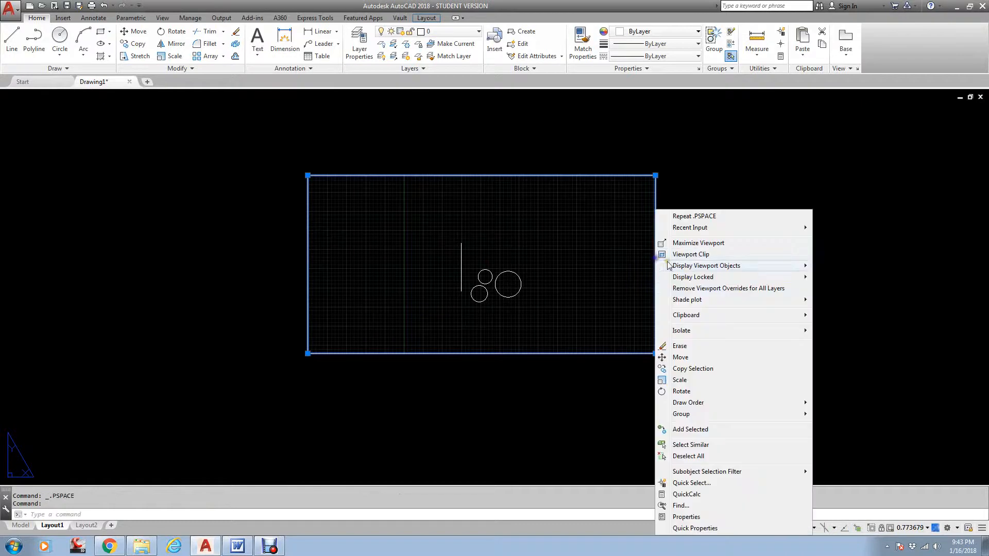
mouse_move(702, 279)
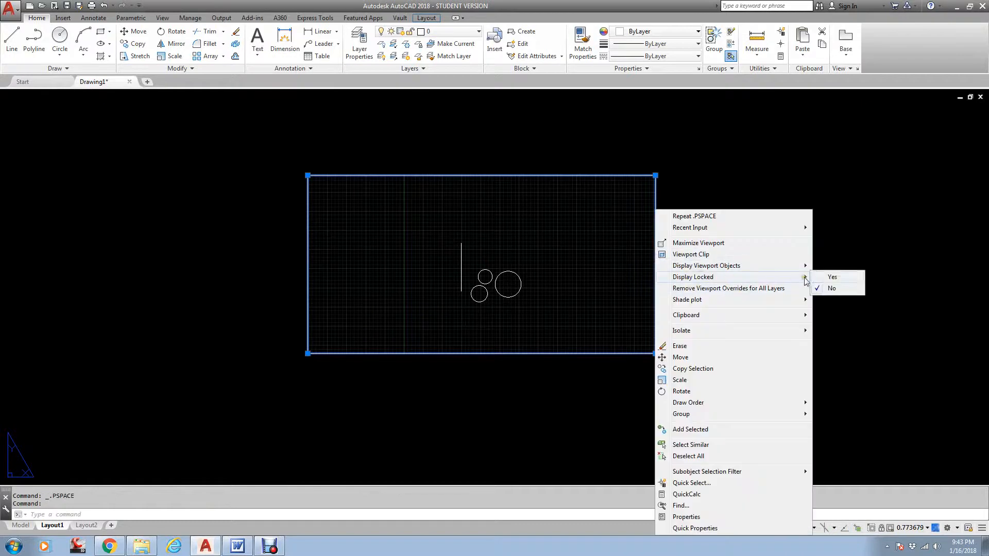
click(832, 277)
Activate model space in the locked viewport, test zooming out and in there, and return to paper space
double_click(544, 264)
scroll(545, 264, down, 4)
scroll(545, 263, up, 4)
key(Escape)
key(Escape)
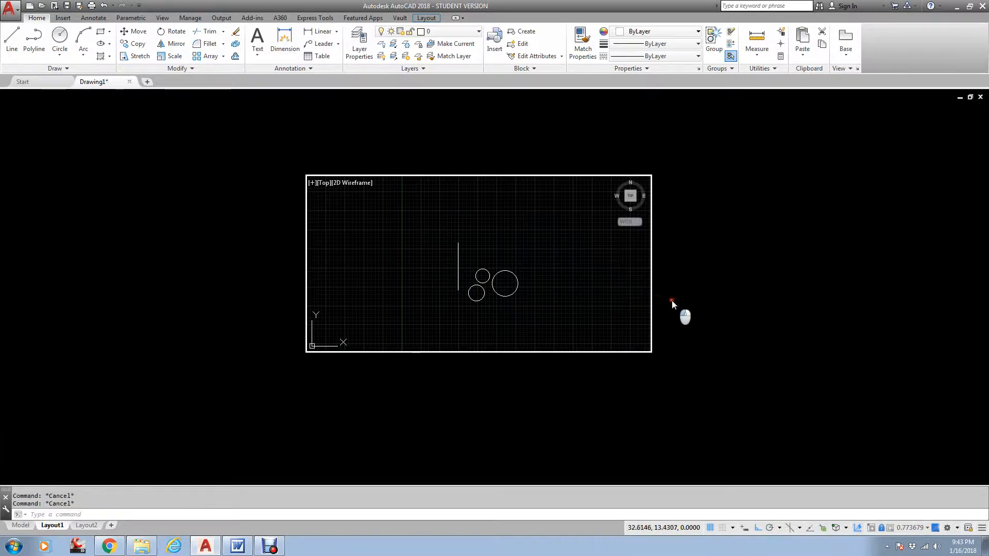
double_click(672, 302)
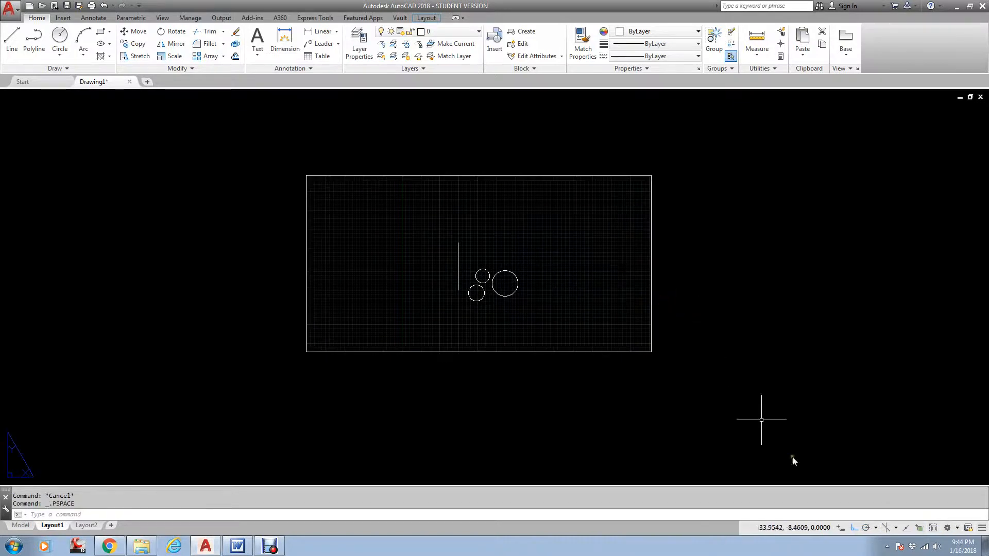
Unlock the display of the layout viewport
click(651, 316)
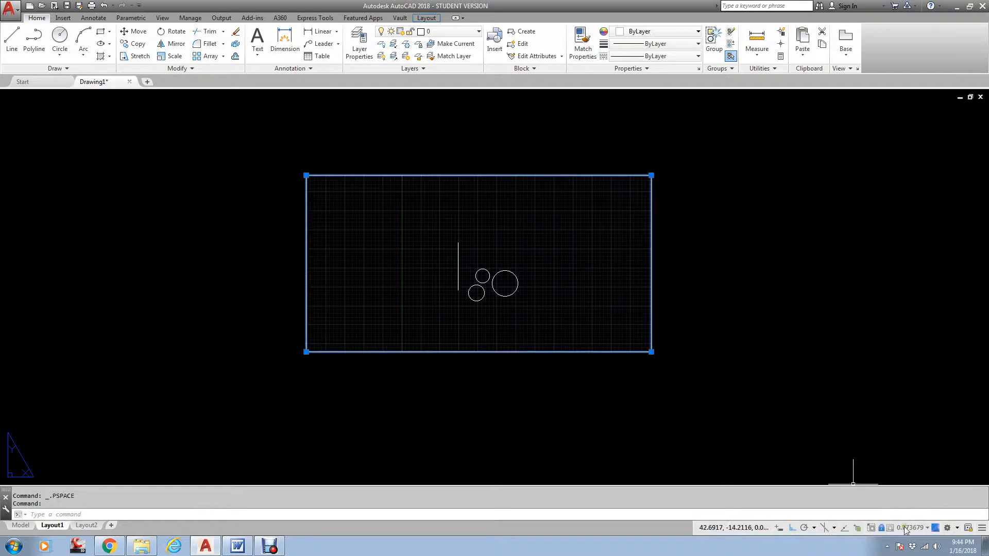
right_click(651, 205)
mouse_move(721, 273)
click(827, 285)
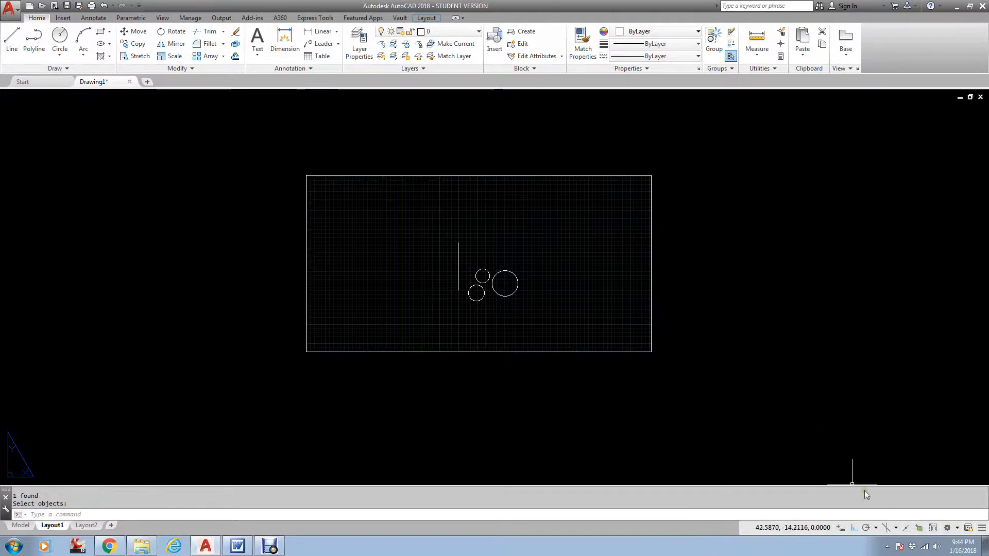
Try a viewport scale of 1:4 and settle on a scale of 1:1
click(652, 303)
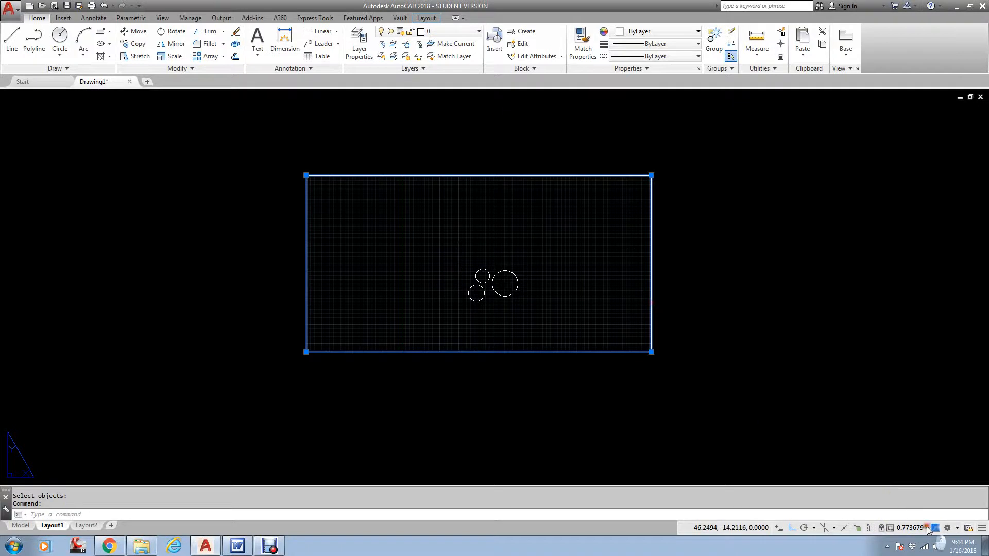
click(905, 257)
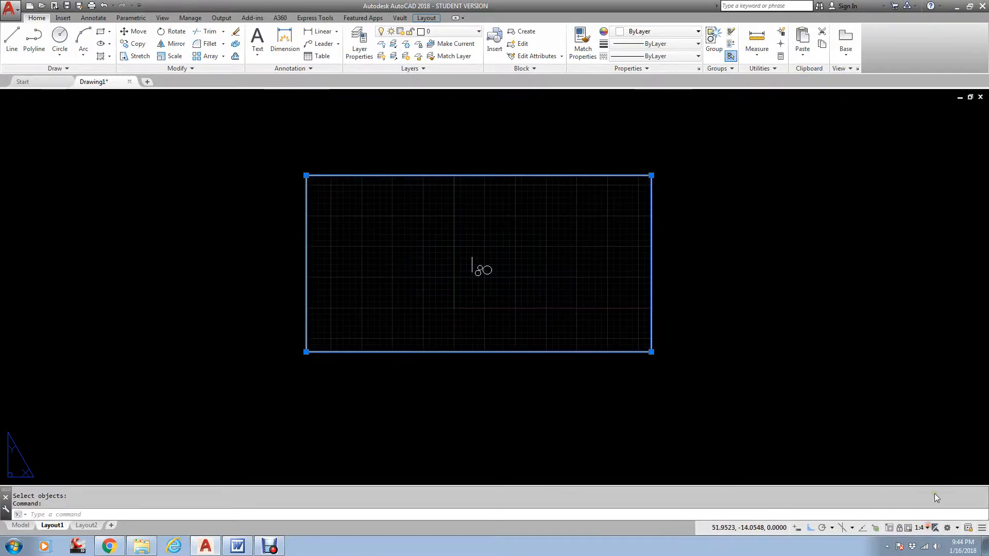
click(926, 233)
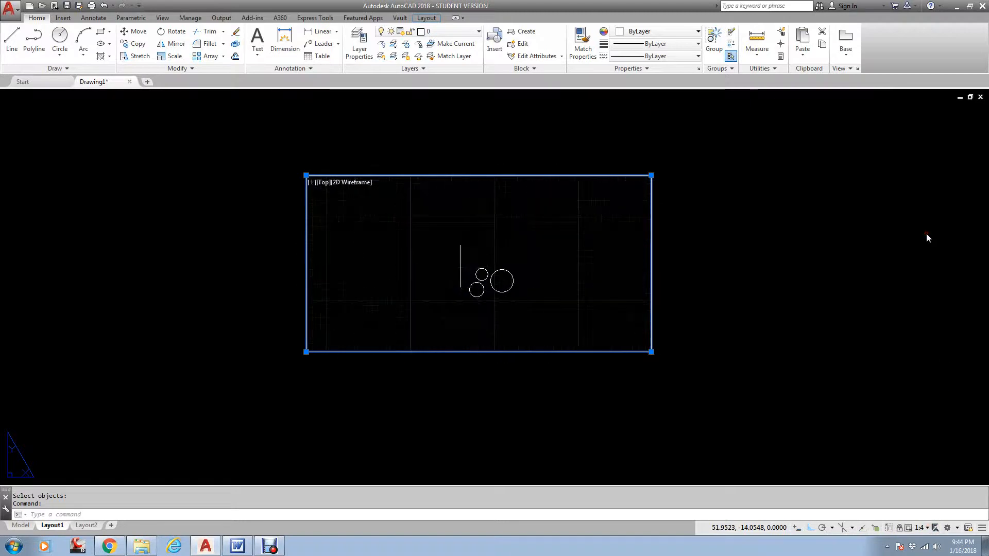
Lock the viewport display at its 1:1 scale
right_click(652, 221)
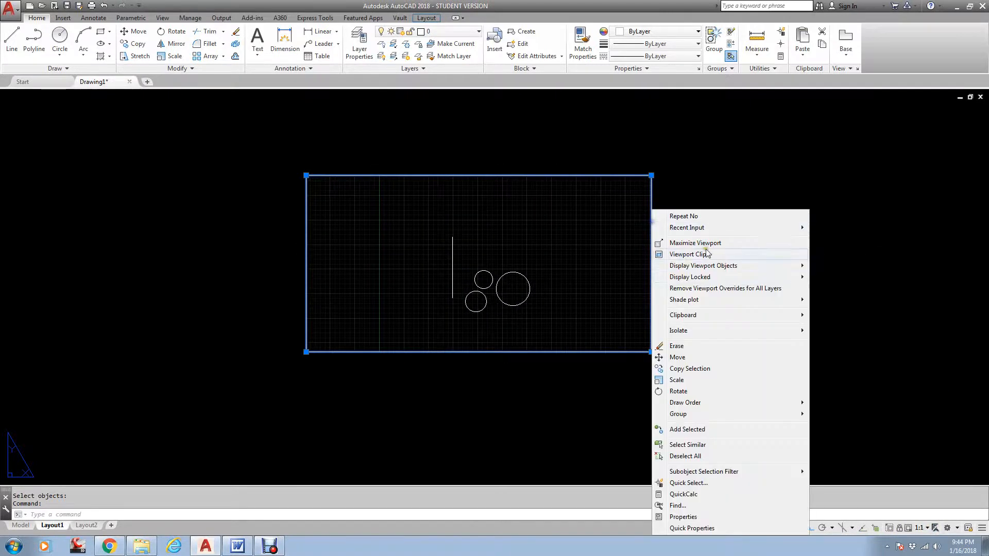
mouse_move(707, 278)
click(827, 278)
Test zooming inside the locked 1:1 viewport from model space and return to paper space
double_click(541, 280)
scroll(539, 279, down, 2)
scroll(539, 278, up, 4)
scroll(539, 276, down, 2)
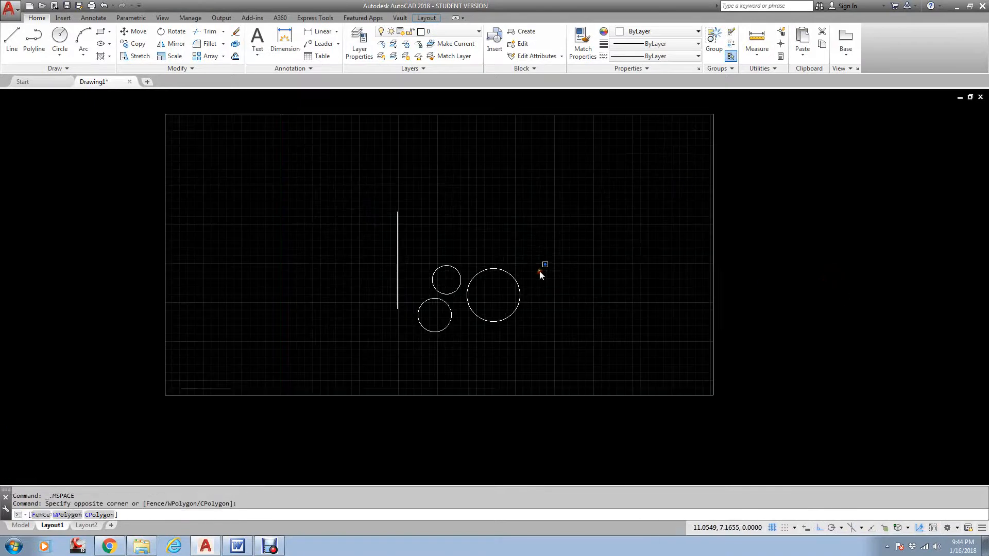
scroll(539, 275, up, 4)
scroll(539, 272, down, 3)
key(Escape)
key(Escape)
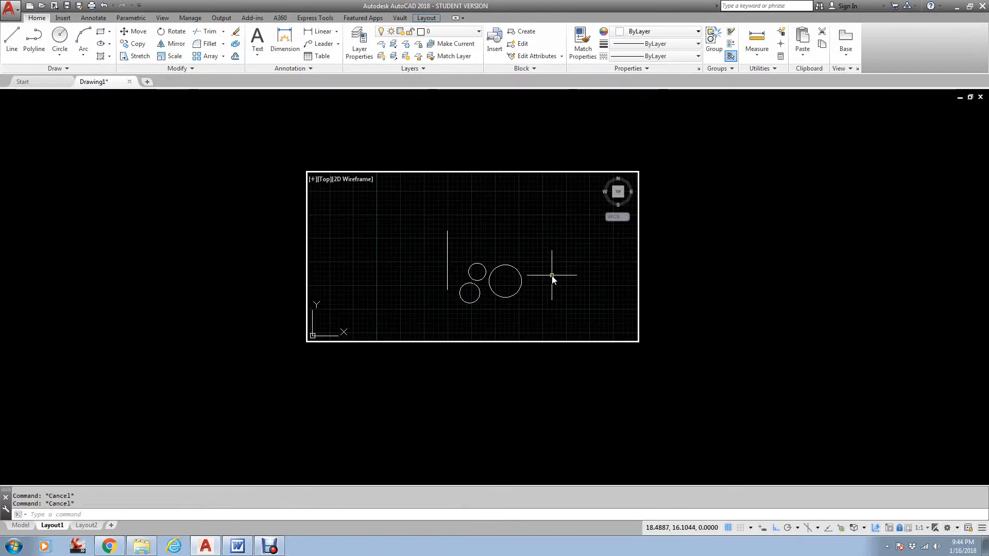
double_click(655, 258)
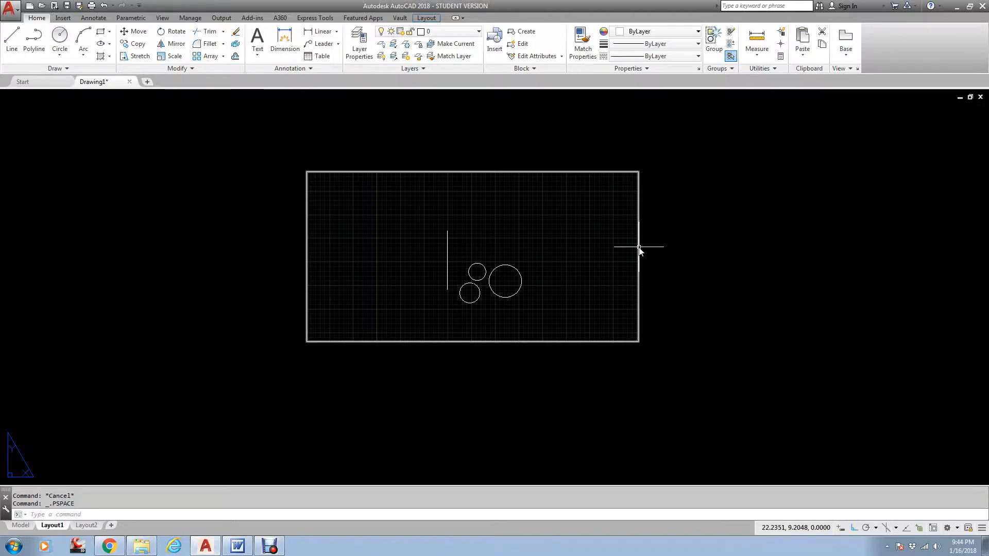
Copy the viewport horizontally to the right of the original, leaving a gap between the two
scroll(607, 261, down, 2)
text(Cp)
key(space)
click(684, 245)
click(563, 337)
key(space)
click(536, 352)
middle_drag(666, 352, 413, 313)
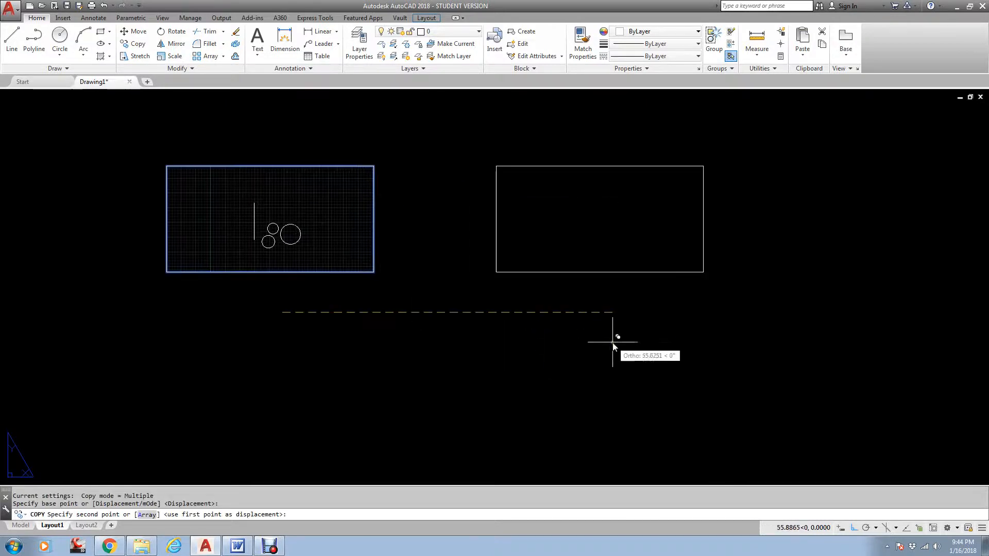
click(565, 336)
scroll(569, 345, down, 3)
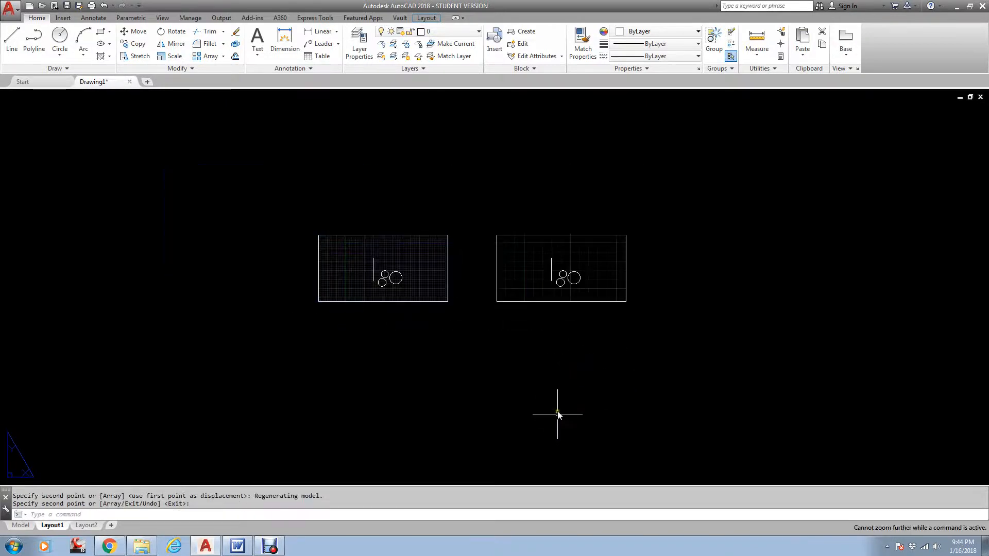
Copy both viewports straight down to form a second row beneath them
key(space)
click(553, 350)
click(377, 265)
key(space)
click(285, 182)
click(288, 279)
key(space)
Unlock the display of the three copied viewports, leaving the upper-left original out of the selection
click(641, 335)
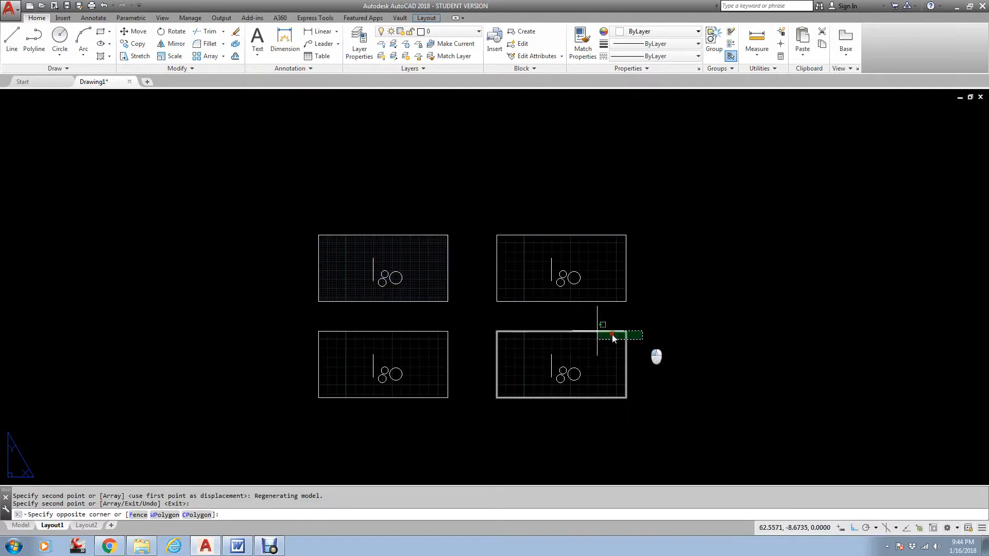
click(437, 311)
drag(572, 318, 558, 303)
right_click(585, 304)
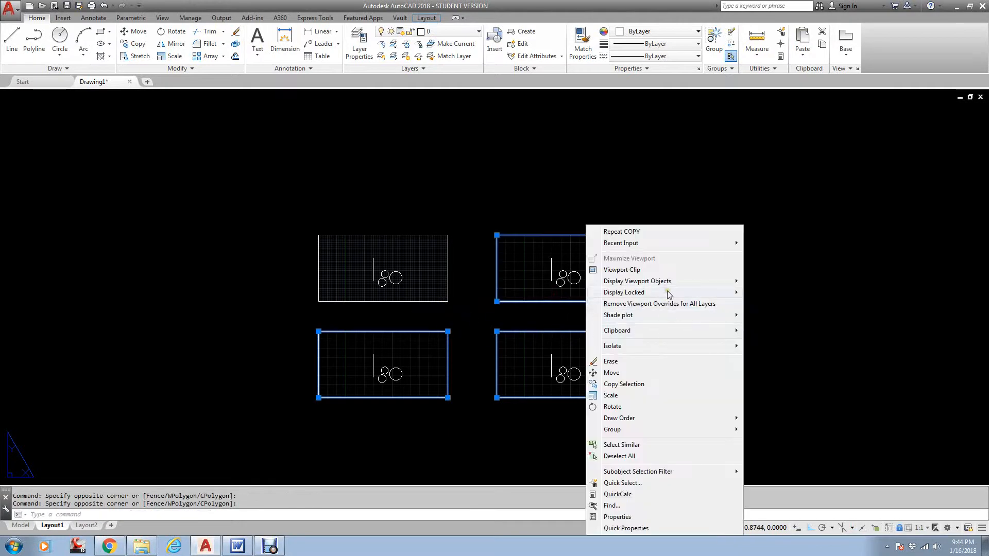
mouse_move(667, 293)
click(764, 303)
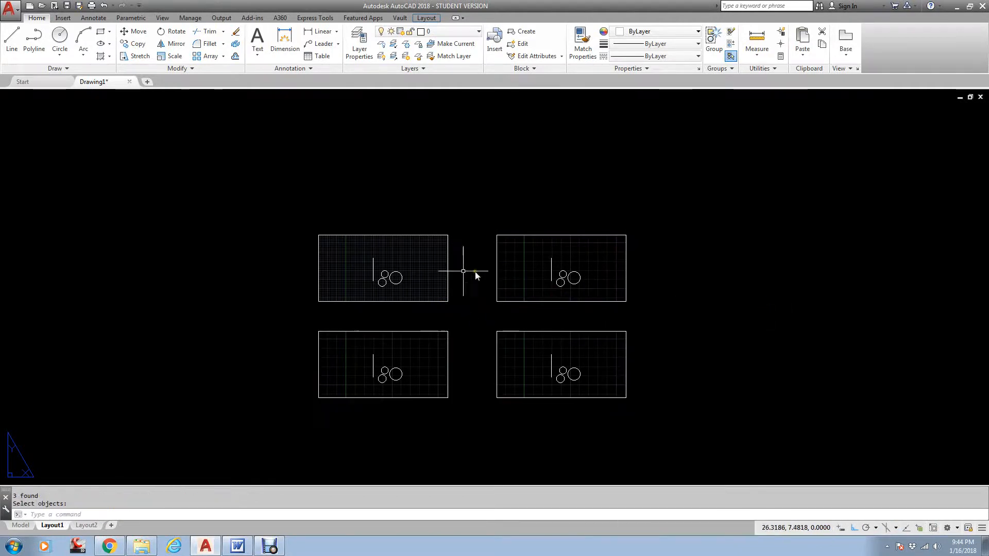
scroll(459, 279, up, 2)
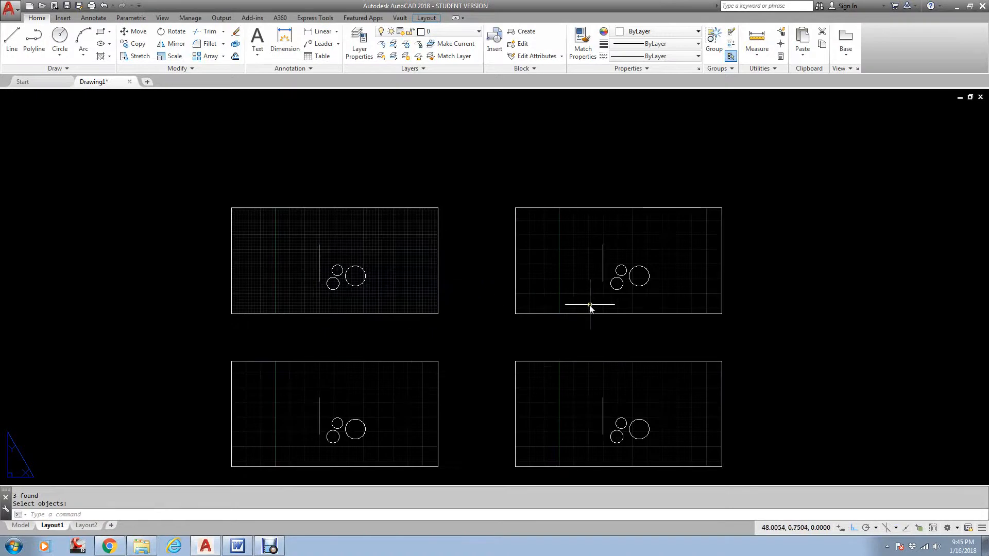
Activate the upper-right viewport and enlarge its view around the large circle
double_click(642, 292)
scroll(644, 290, up, 5)
middle_drag(622, 261, 640, 277)
scroll(636, 276, up, 2)
scroll(641, 276, down, 2)
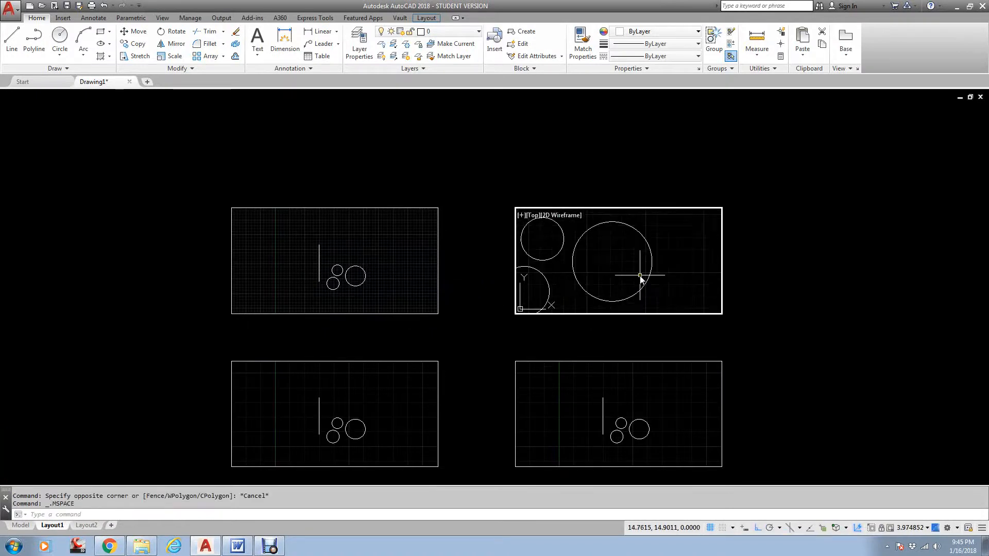
Activate the lower-right viewport and enlarge its view around the upper small circle
click(663, 396)
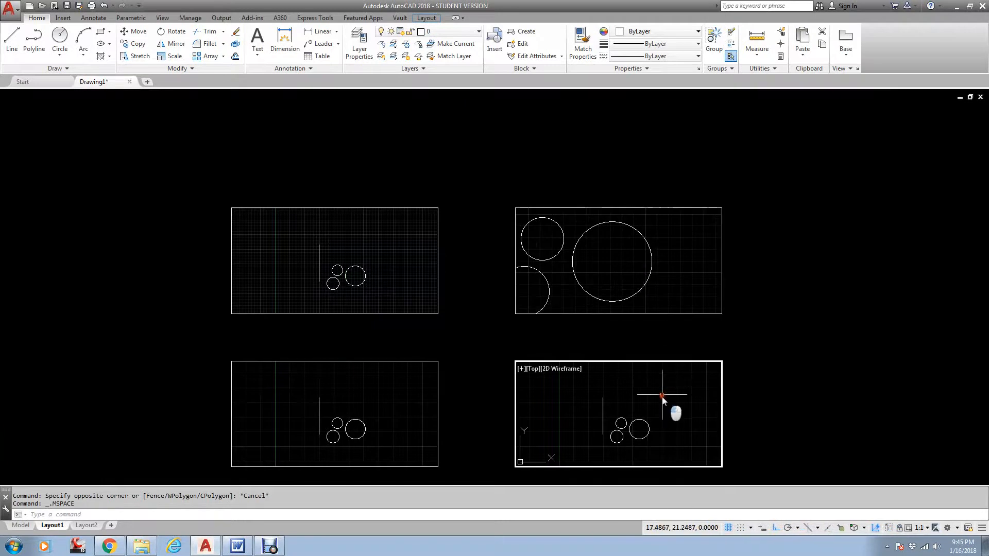
click(660, 396)
scroll(626, 431, up, 8)
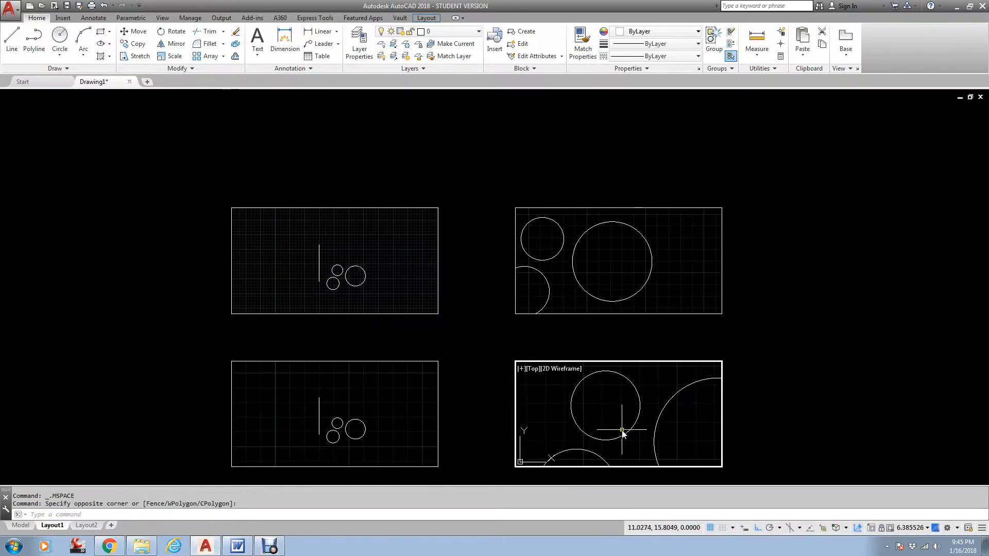
middle_drag(621, 430, 635, 444)
scroll(635, 444, up, 3)
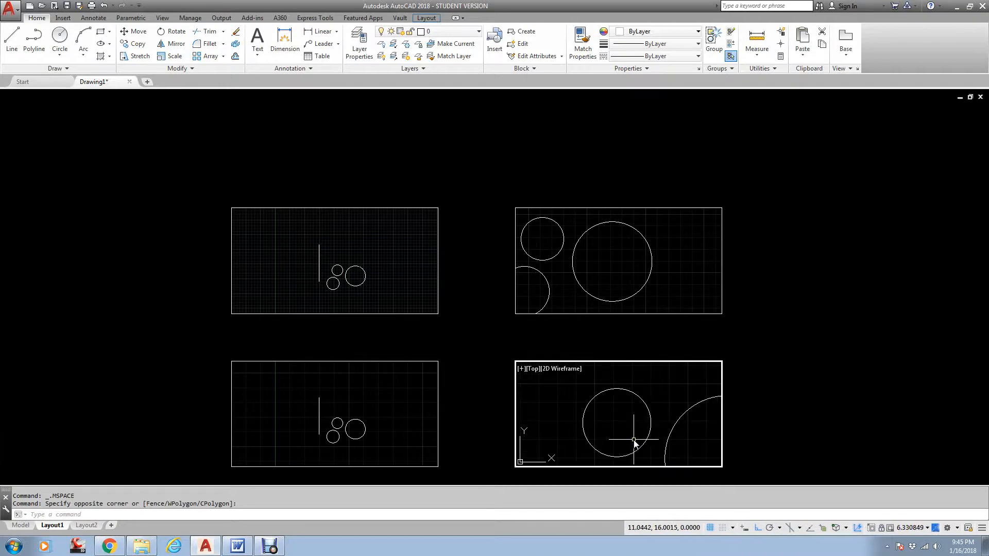
Enlarge the lower-left viewport's view around the vertical line and upper small circle, and return to paper space
click(425, 411)
scroll(327, 436, up, 4)
scroll(318, 398, up, 2)
middle_drag(324, 397, 361, 432)
double_click(454, 407)
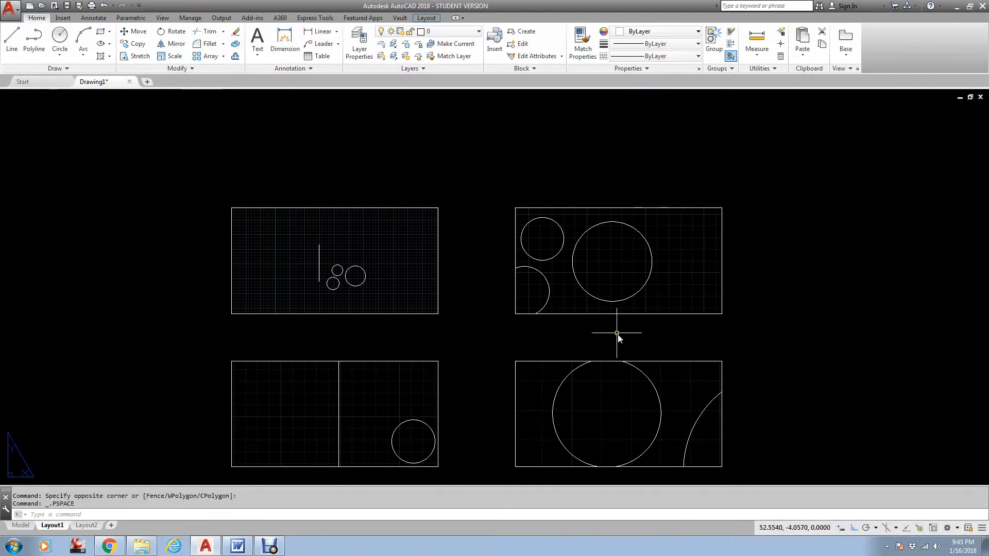
In the lower-left viewport, select the small circle and the vertical line in turn to compare their highlighting across viewports
double_click(359, 400)
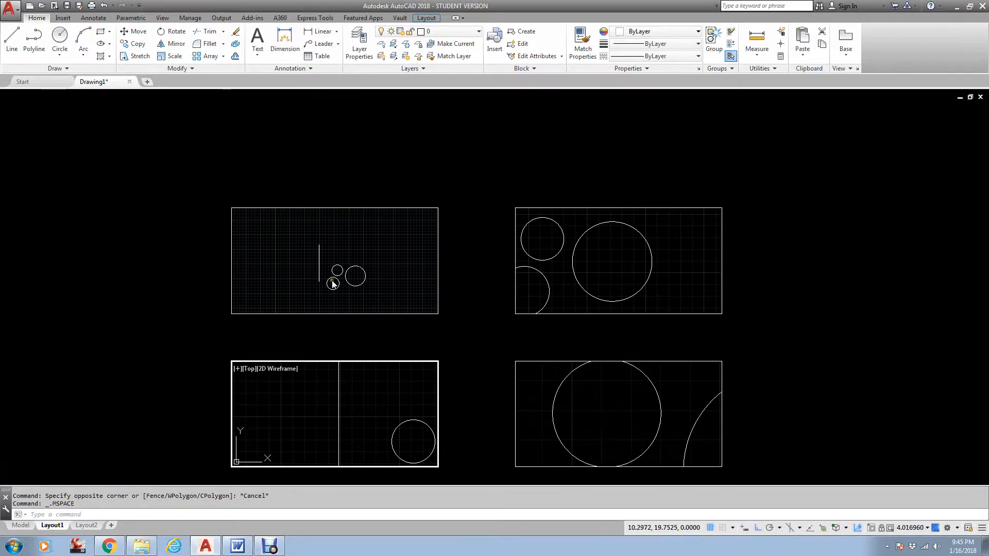
click(409, 420)
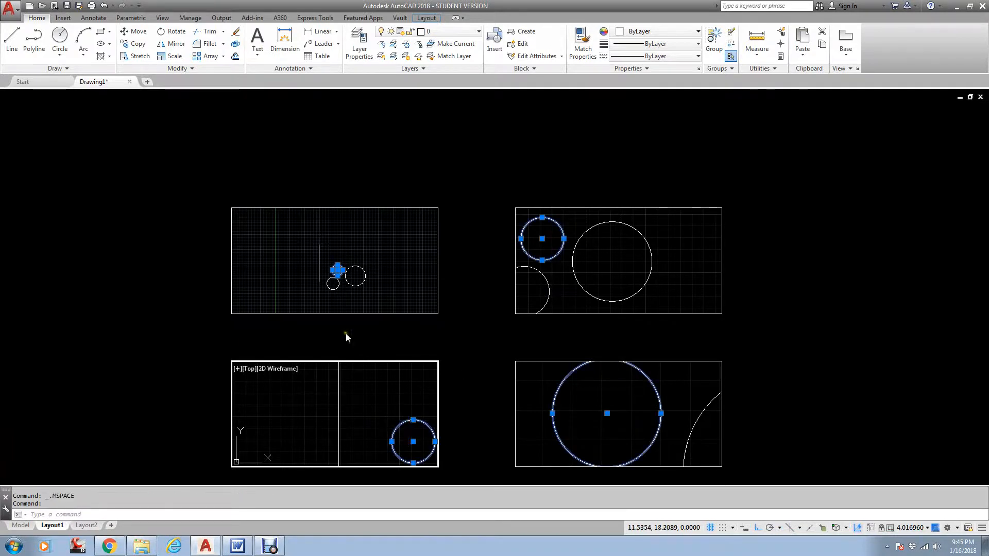
key(Escape)
click(337, 394)
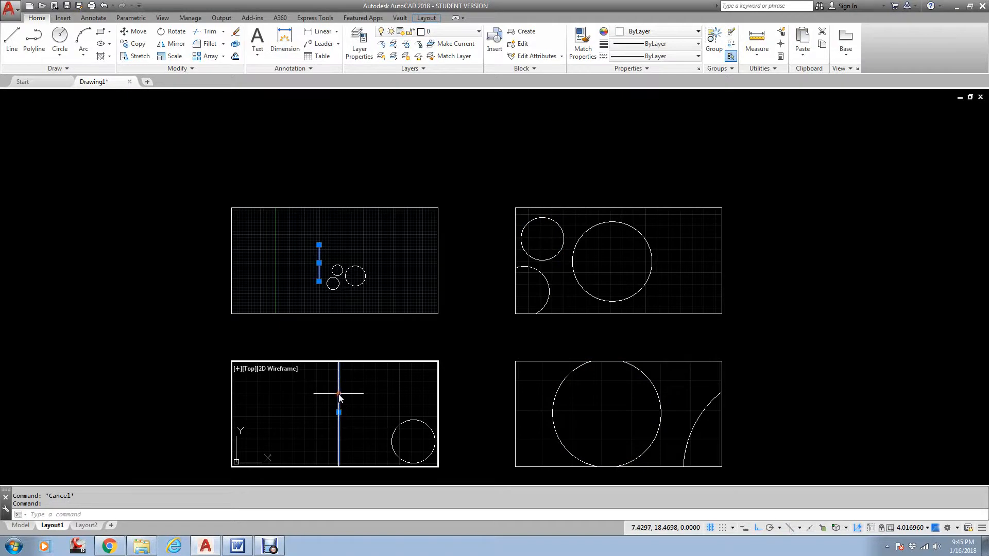
key(Escape)
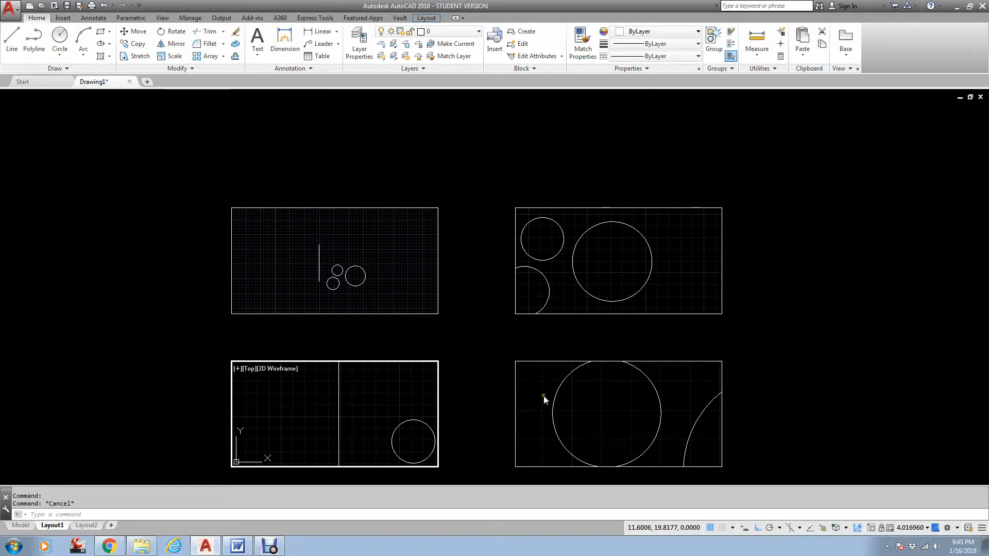
key(Escape)
Select the large circle in the upper-left viewport to compare its highlighting, deselect it and return to paper space
click(366, 277)
click(366, 277)
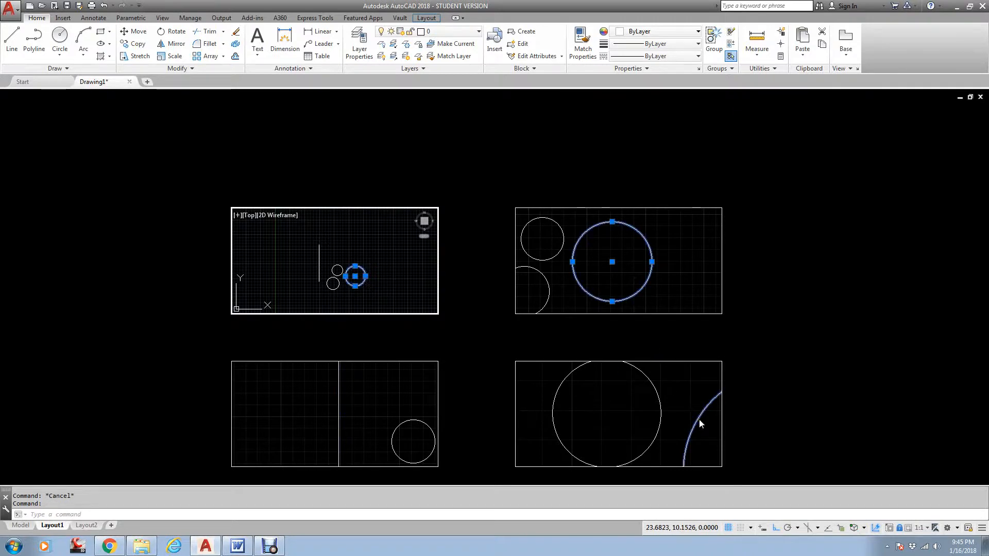
key(Escape)
double_click(485, 296)
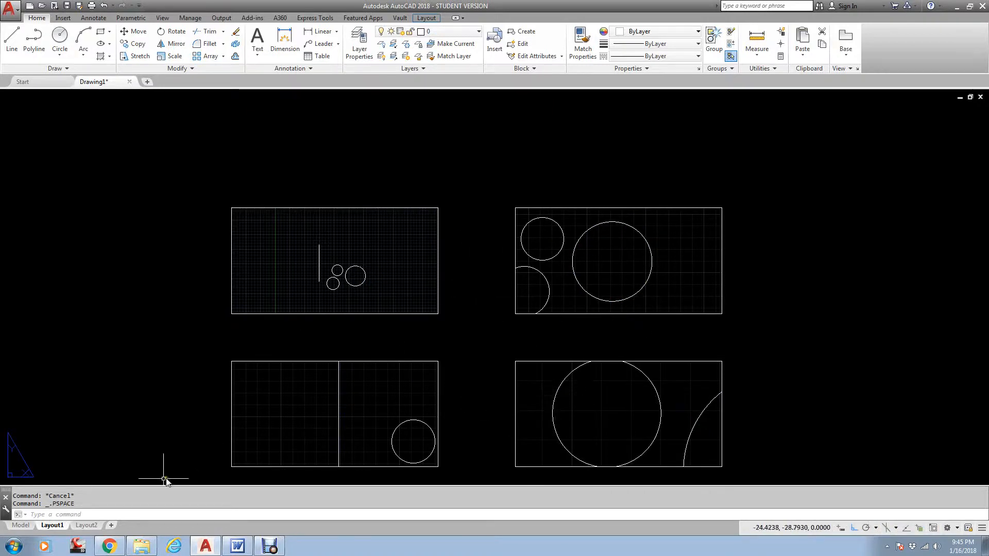
Examine the original line and circles in model space, and return to Layout1 with all four viewports centred
click(34, 525)
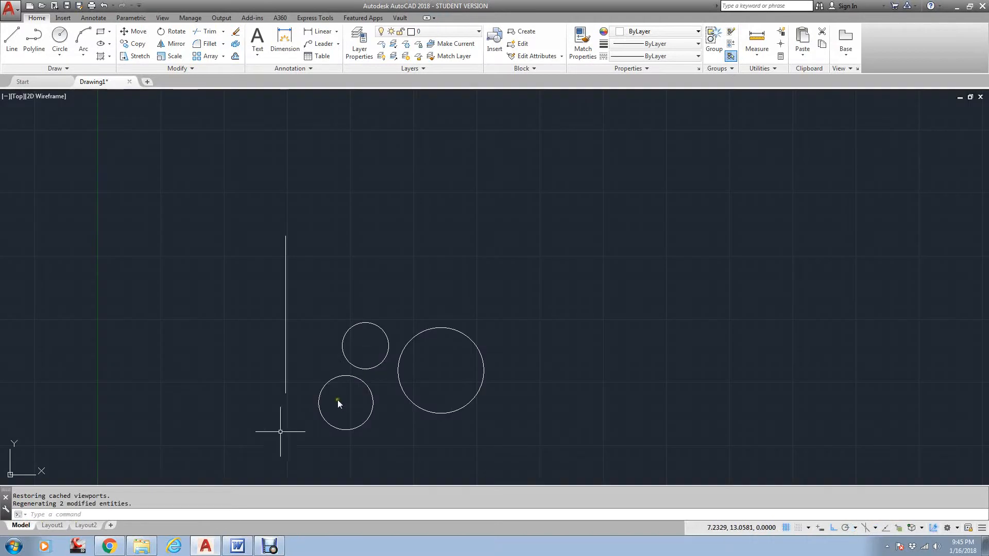
click(53, 526)
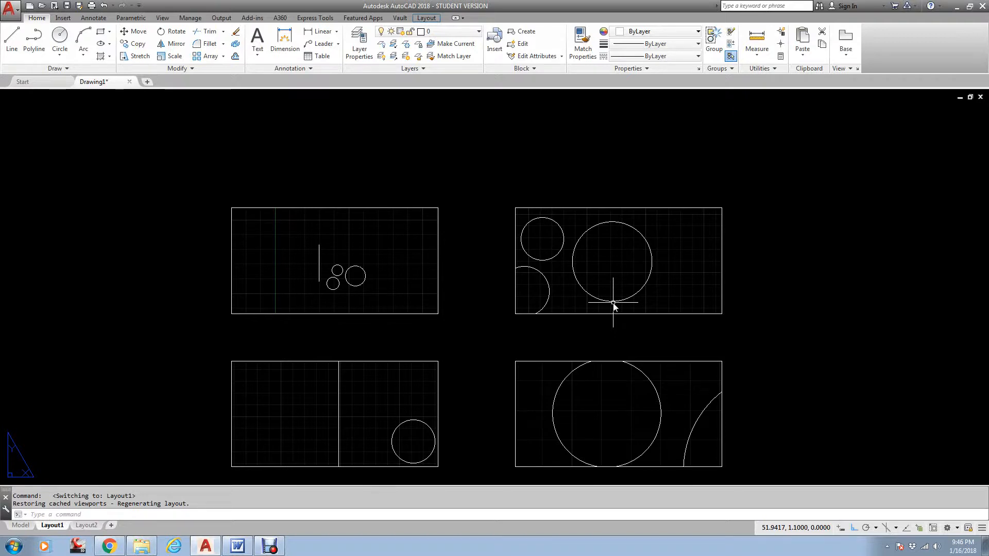
scroll(565, 259, down, 2)
scroll(572, 259, up, 2)
middle_drag(569, 260, 594, 227)
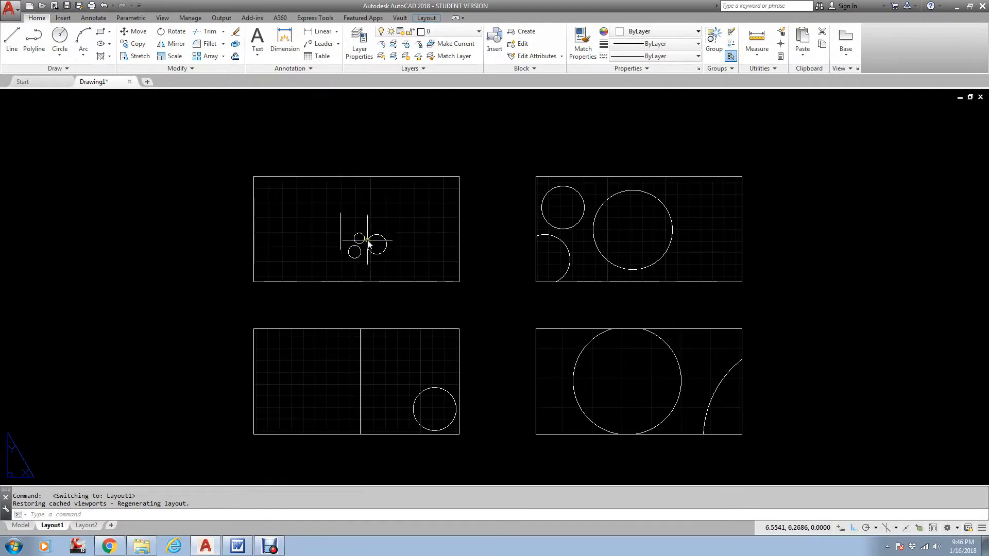
Through the upper-right viewport, move the large circle freely with Ortho off so it overlaps both smaller circles, and return to paper space
double_click(674, 199)
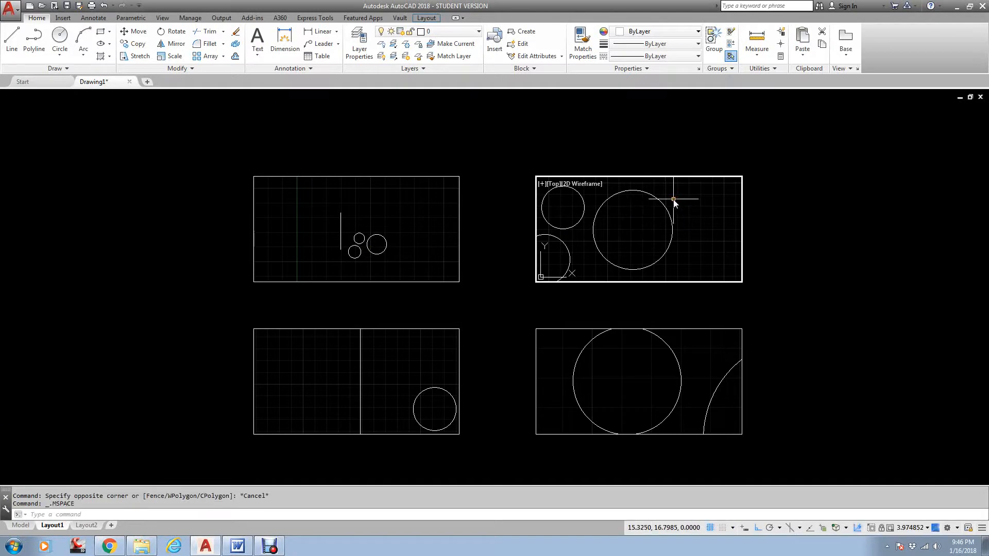
text(m)
key(Return)
click(666, 210)
key(Return)
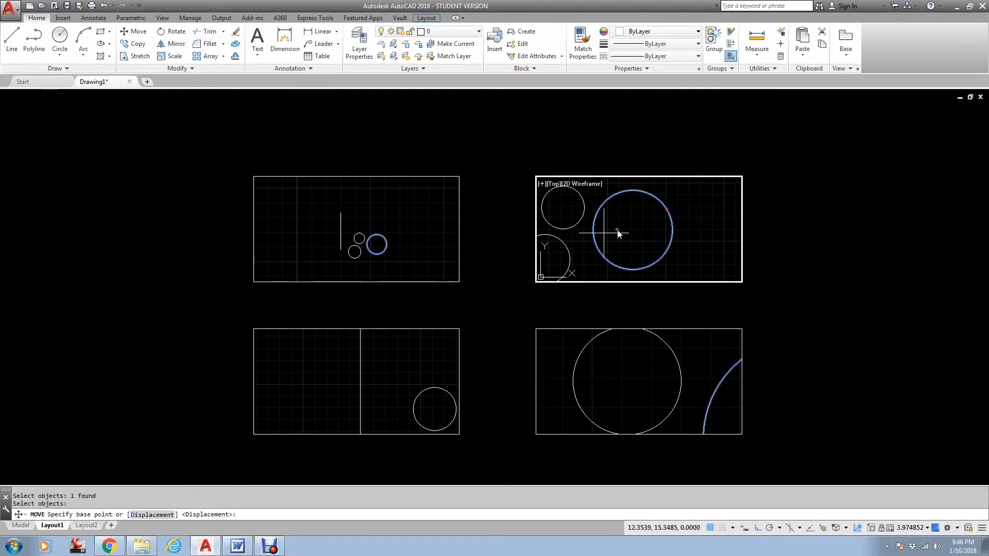
click(591, 238)
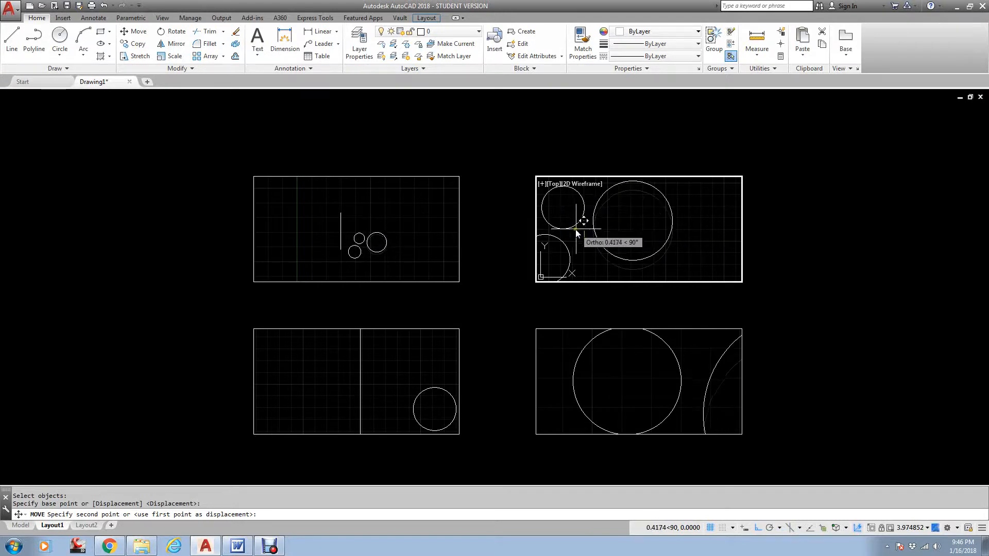
key(F8)
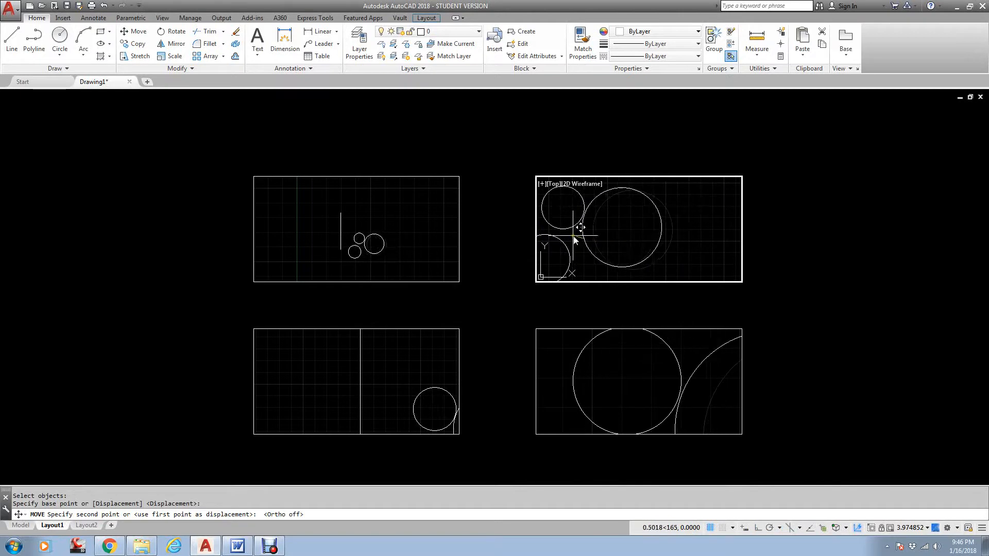
click(552, 247)
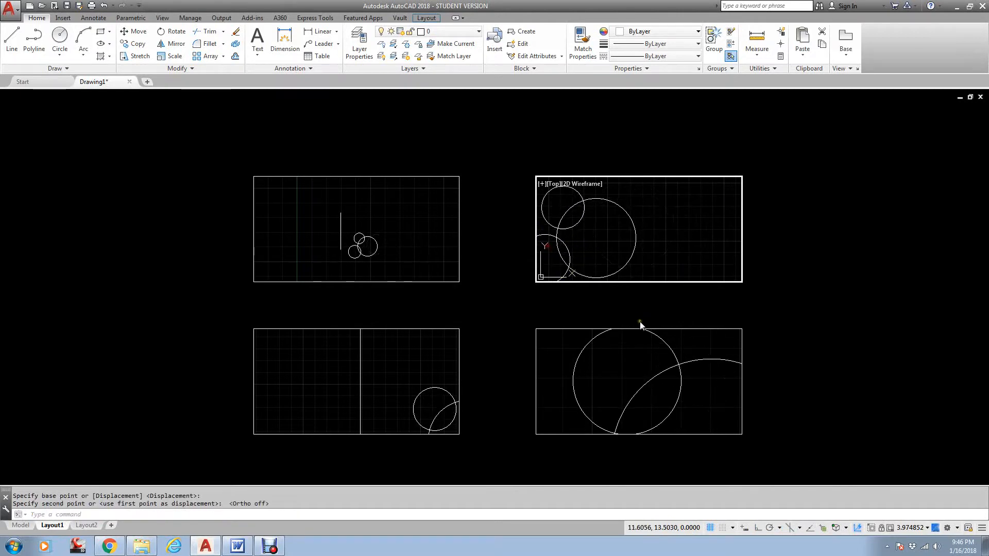
double_click(563, 306)
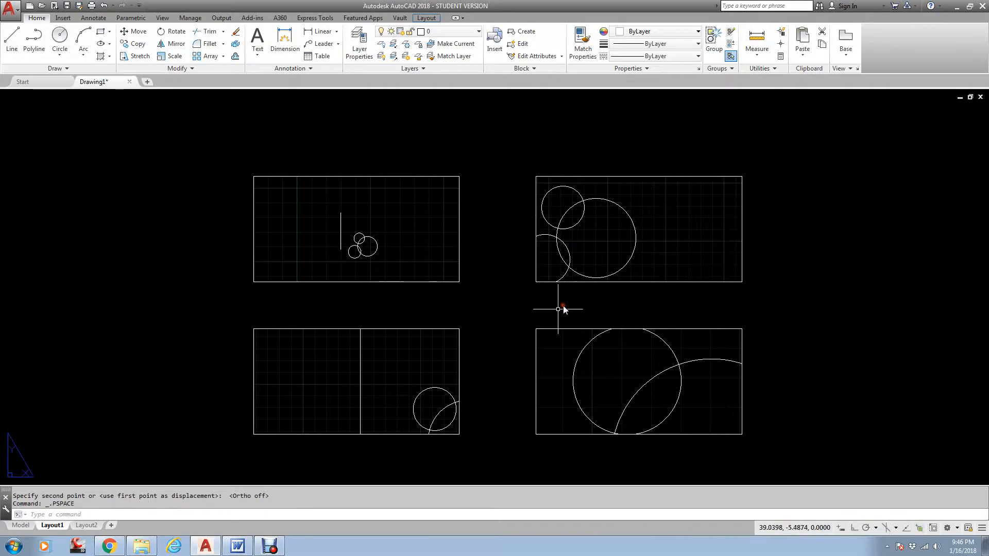
Through the upper-left viewport, move the vertical line so it crosses the group of circles, and return to paper space
middle_drag(563, 306, 596, 260)
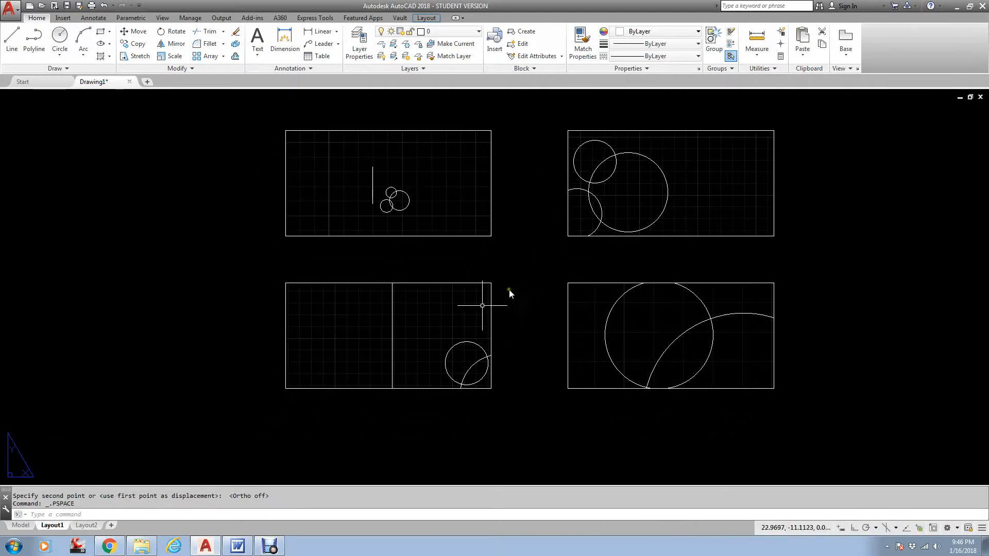
double_click(375, 163)
text(m)
key(Return)
click(374, 176)
key(Return)
click(397, 150)
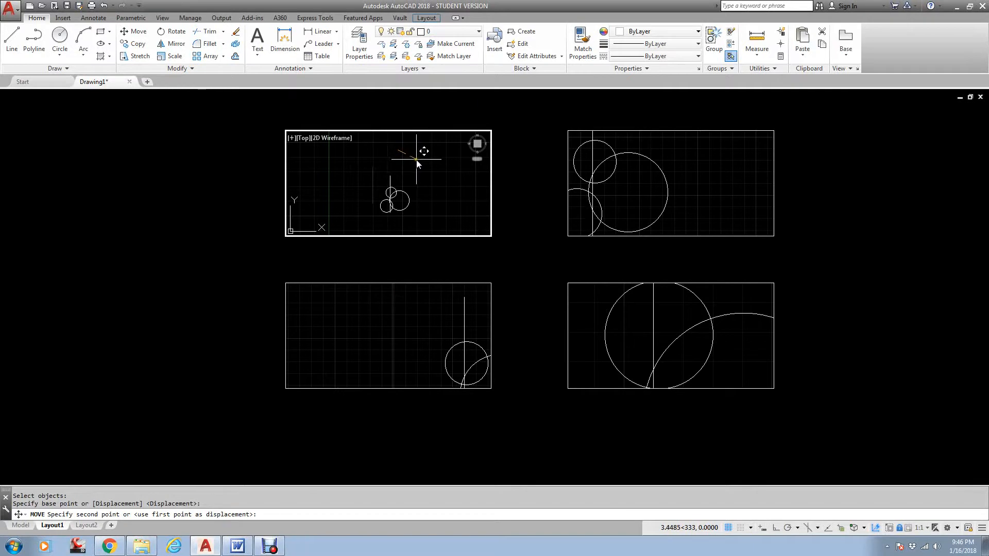
click(417, 169)
click(409, 178)
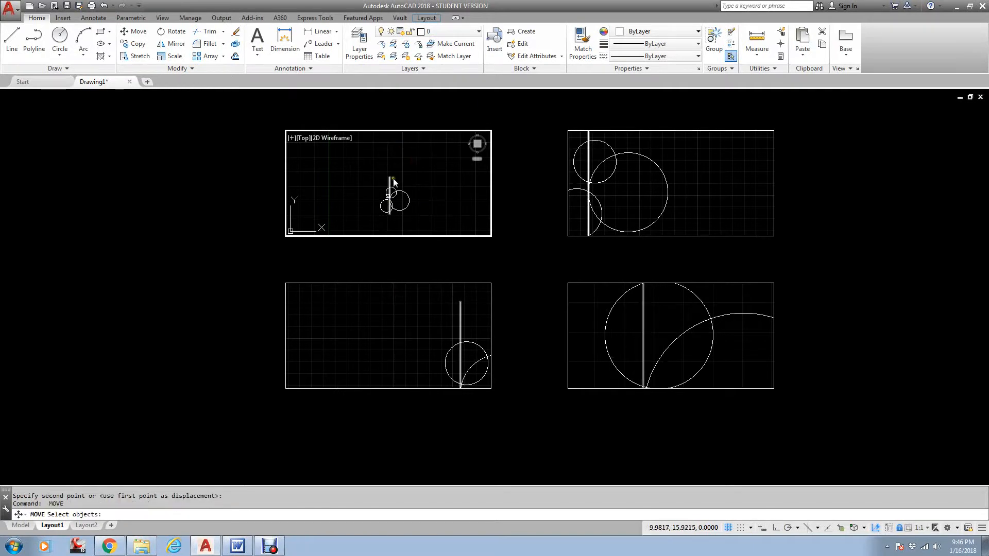
key(Escape)
key(Escape)
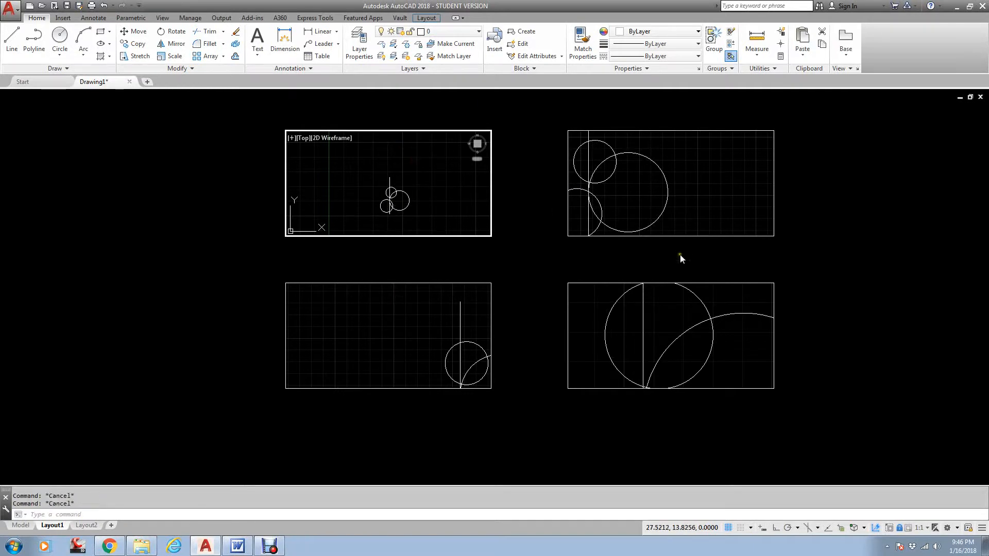
double_click(681, 249)
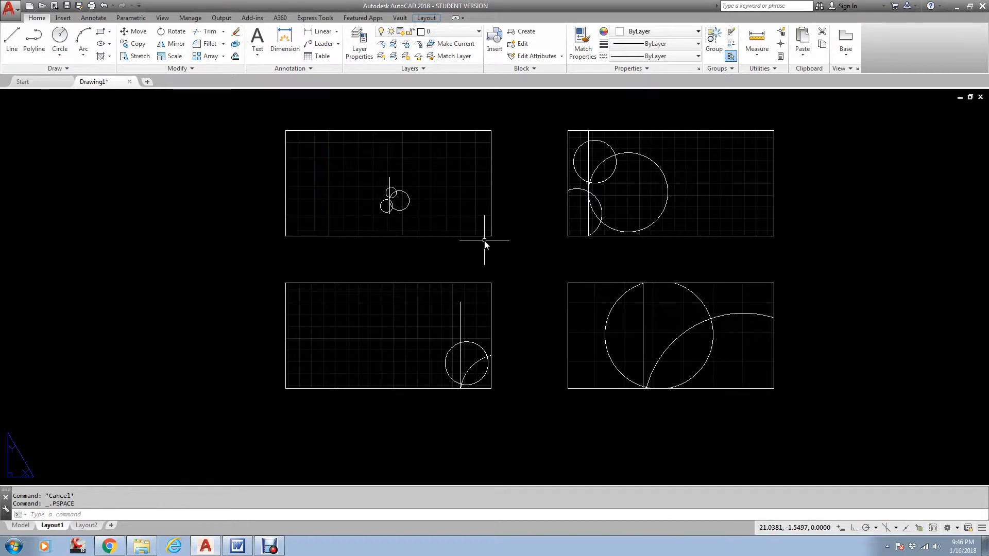
Erase the line and all three circles through the upper-left viewport, undo the erasure and return to paper space
double_click(421, 211)
click(394, 198)
text(e)
key(Return)
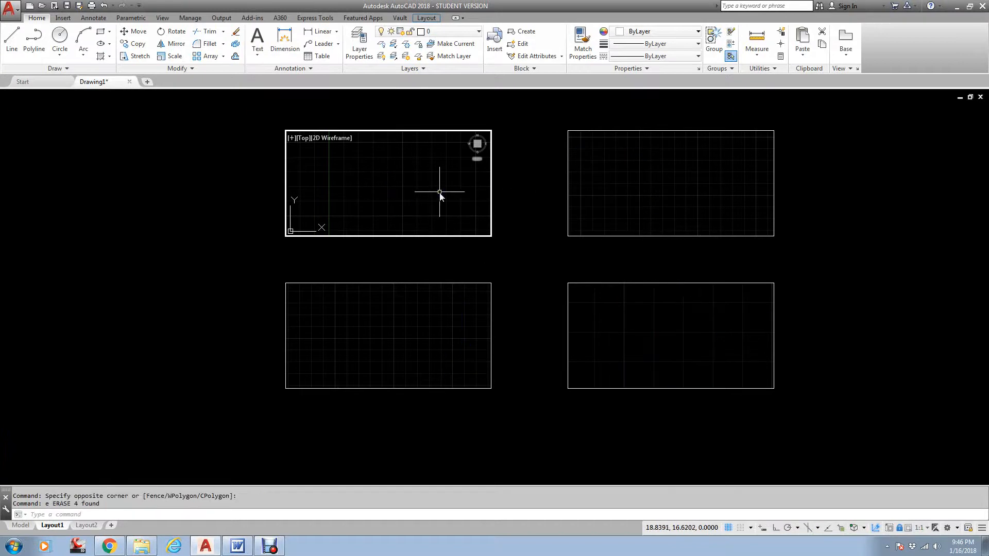
key(ctrl+z)
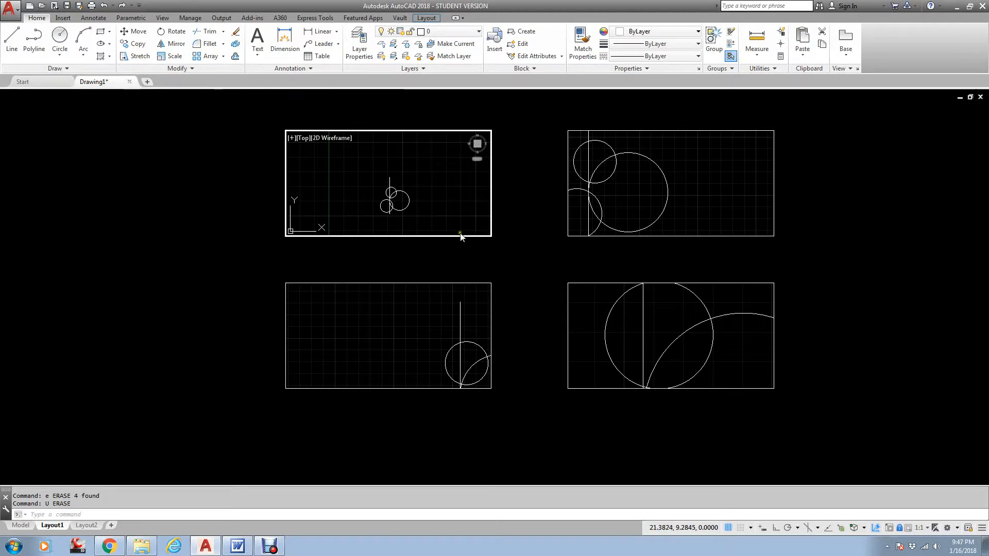
double_click(457, 260)
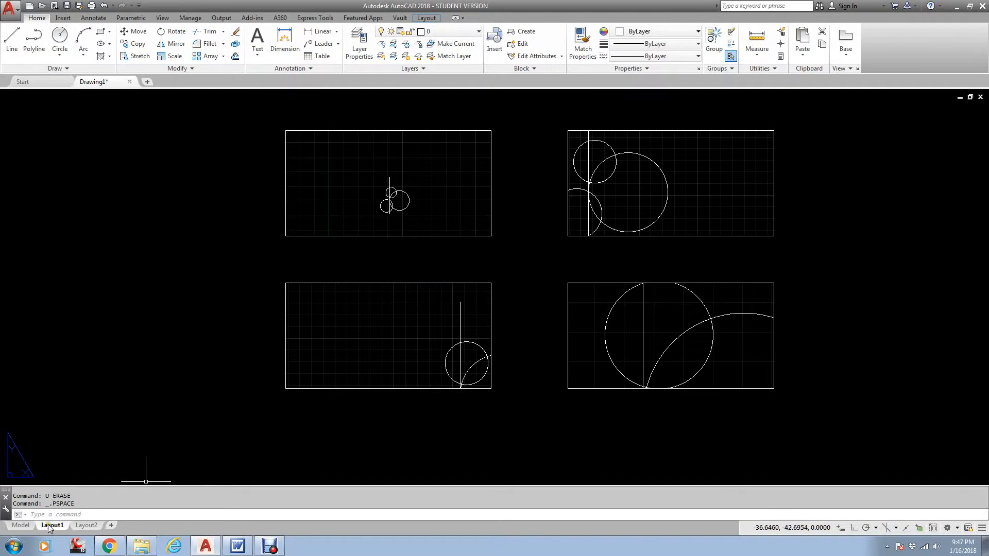
Examine the rearranged line and circles in model space, and return to Layout1
click(24, 526)
scroll(409, 322, down, 4)
middle_drag(378, 382, 423, 345)
scroll(444, 308, up, 1)
scroll(444, 308, up, 1)
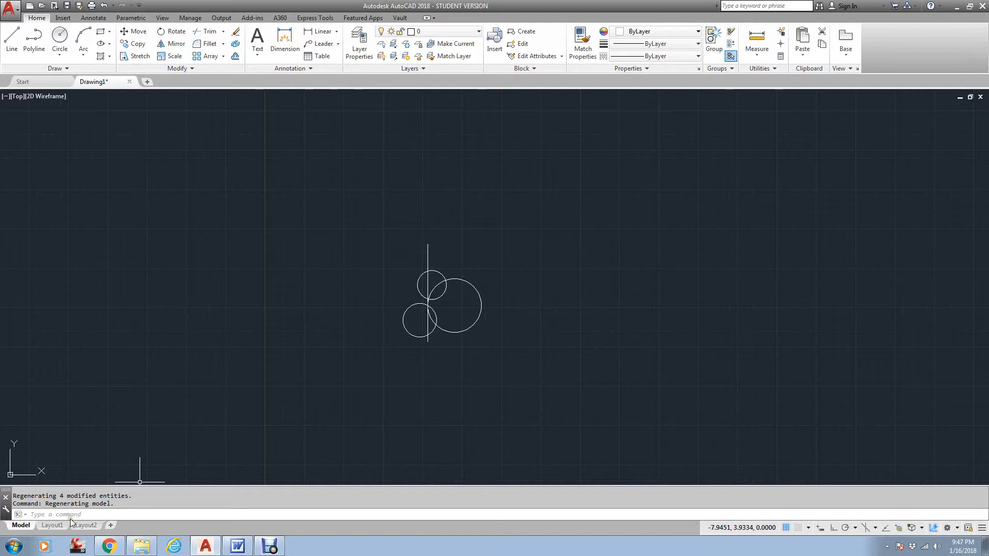
click(53, 525)
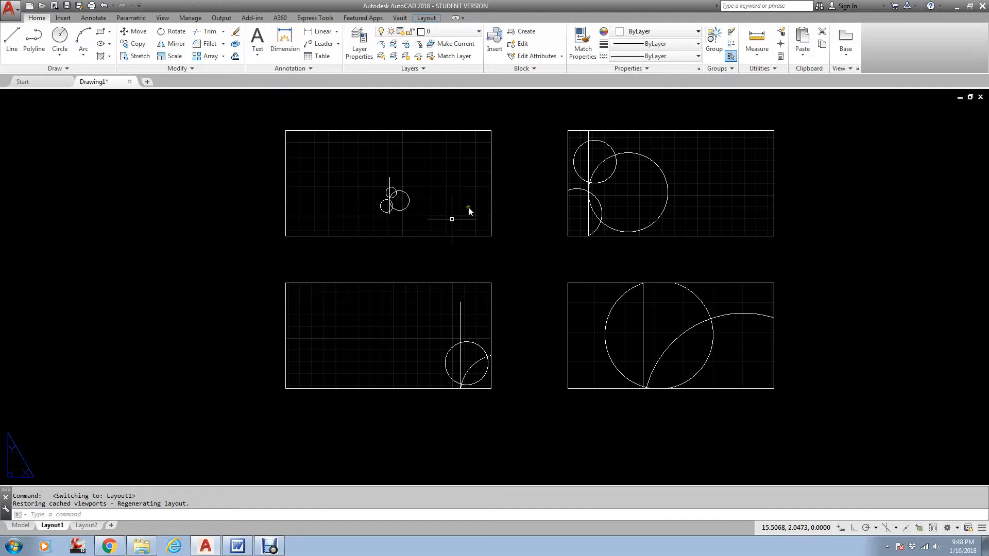
Select the upper-left and lower-right viewports to check their scale setting, and clear the selection
click(491, 224)
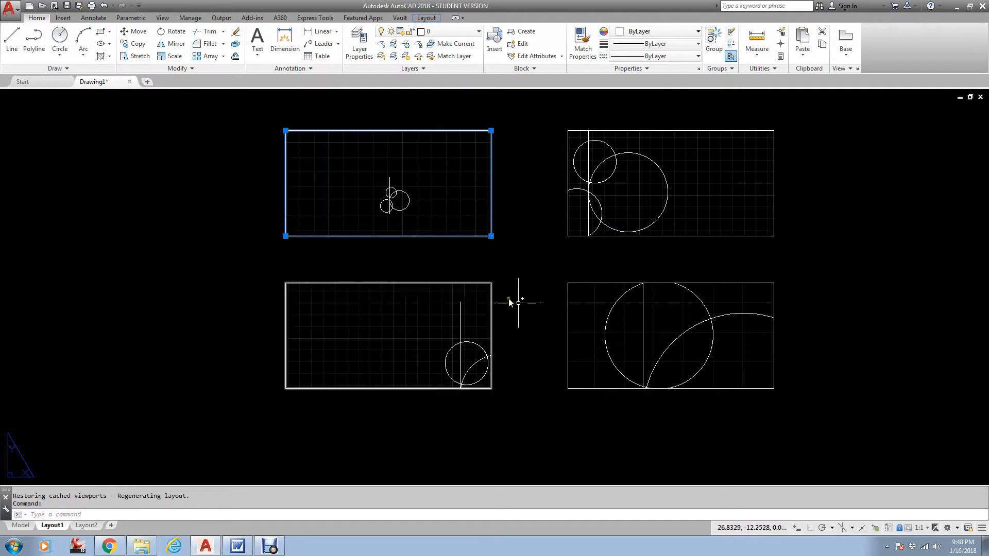
click(775, 297)
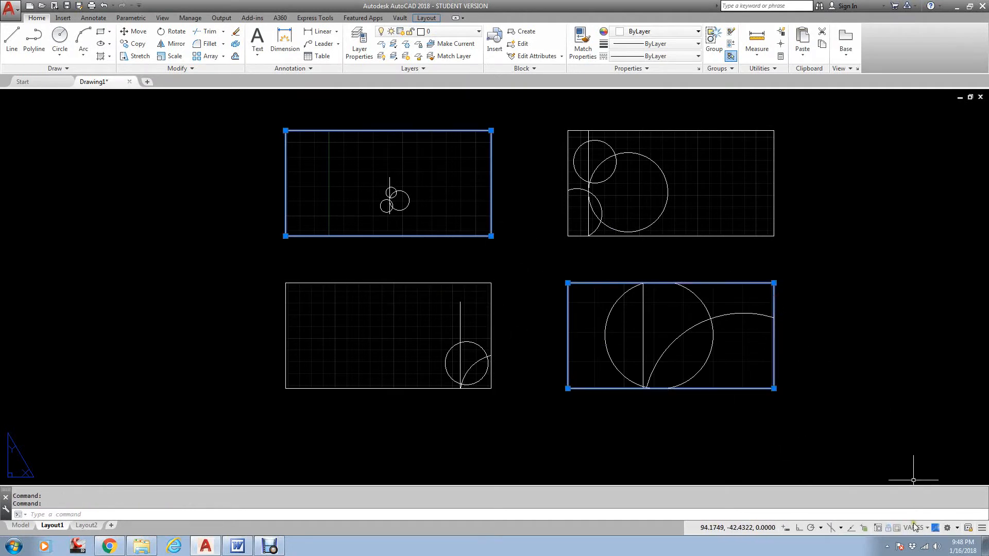
key(Escape)
key(Escape)
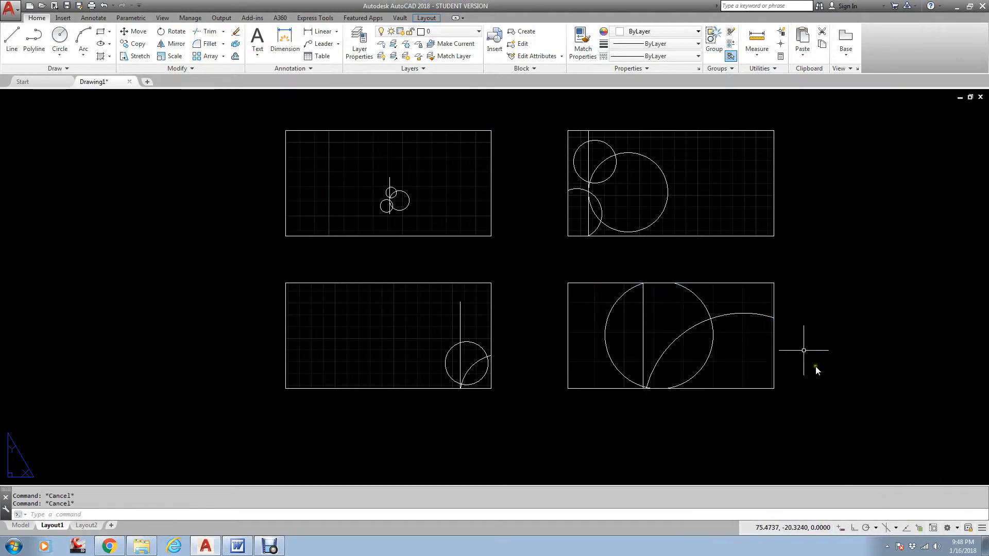
Try a preset scale on the lower-right viewport and undo the change
click(775, 328)
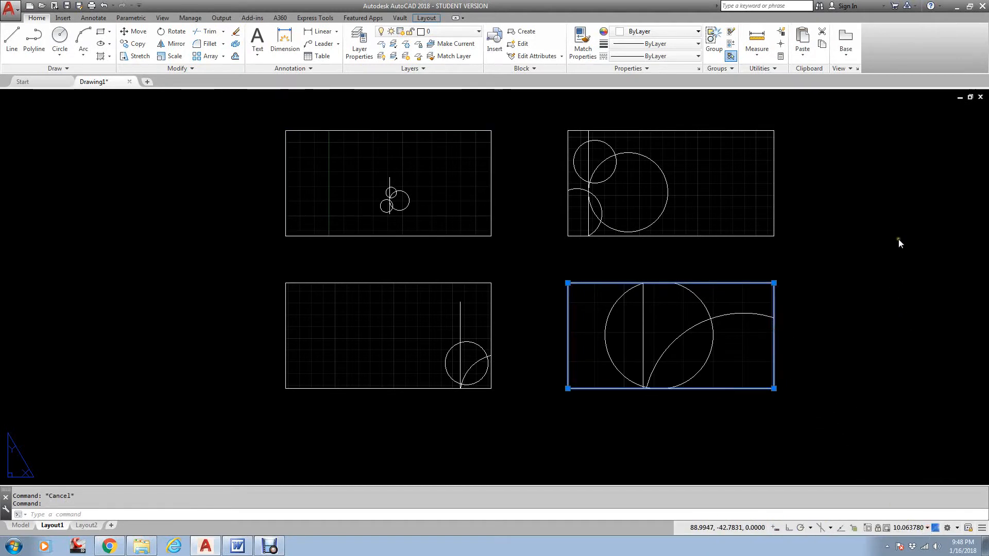
click(899, 315)
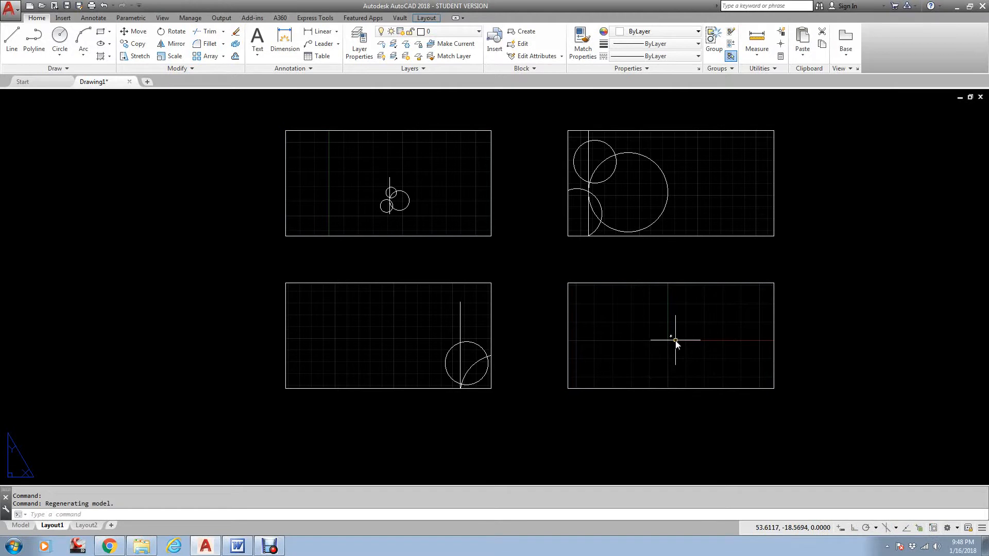
key(ctrl+z)
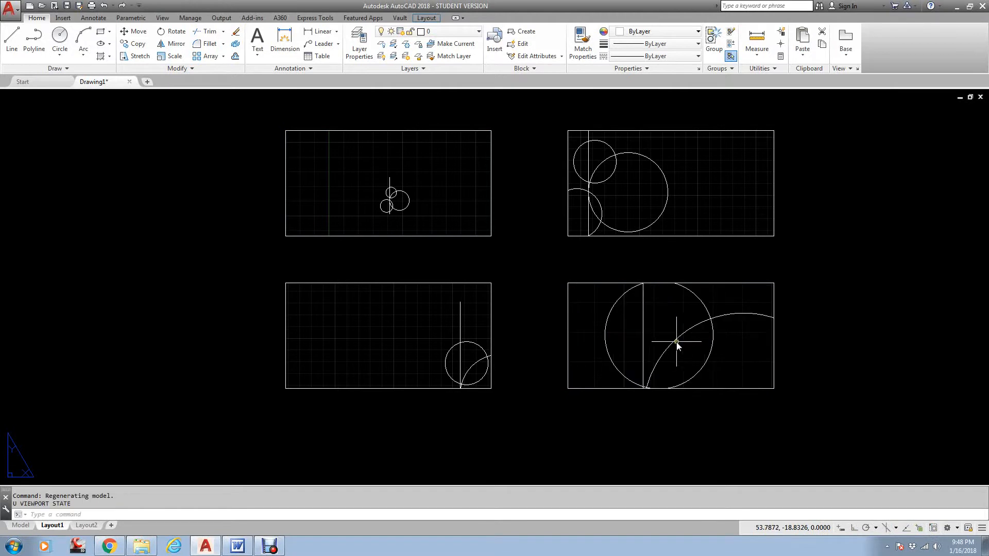
Activate the lower-right viewport and return its view to the previous zoom
double_click(678, 345)
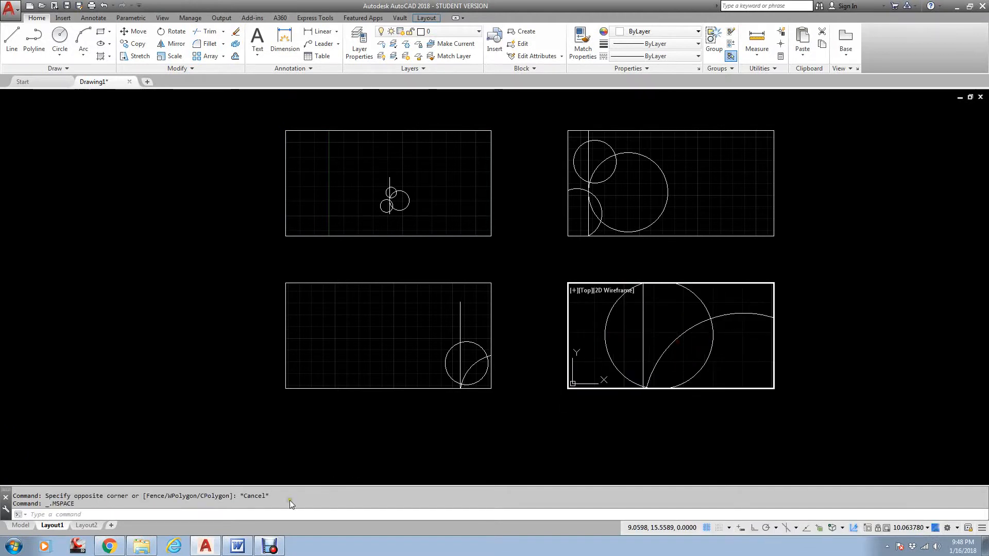
text(z)
key(Return)
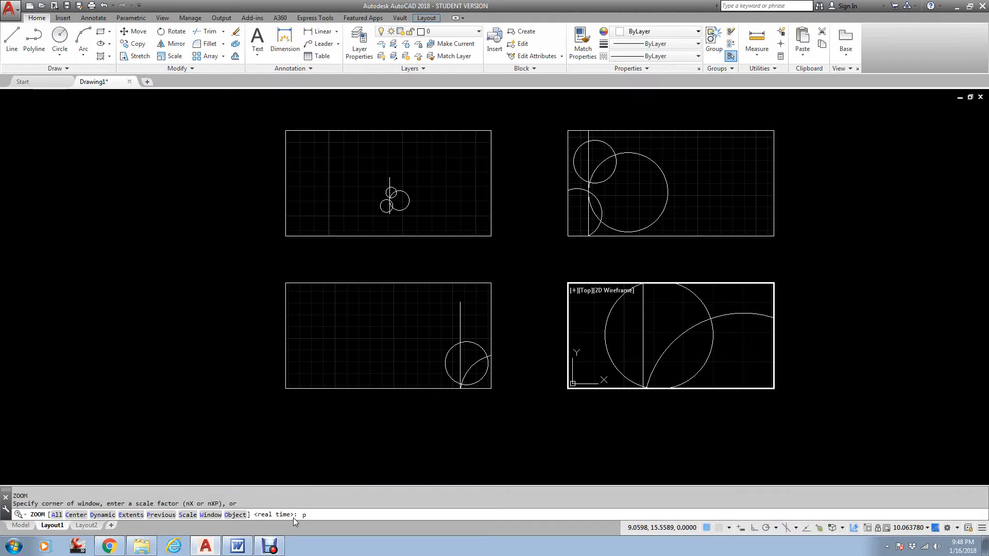
key(Return)
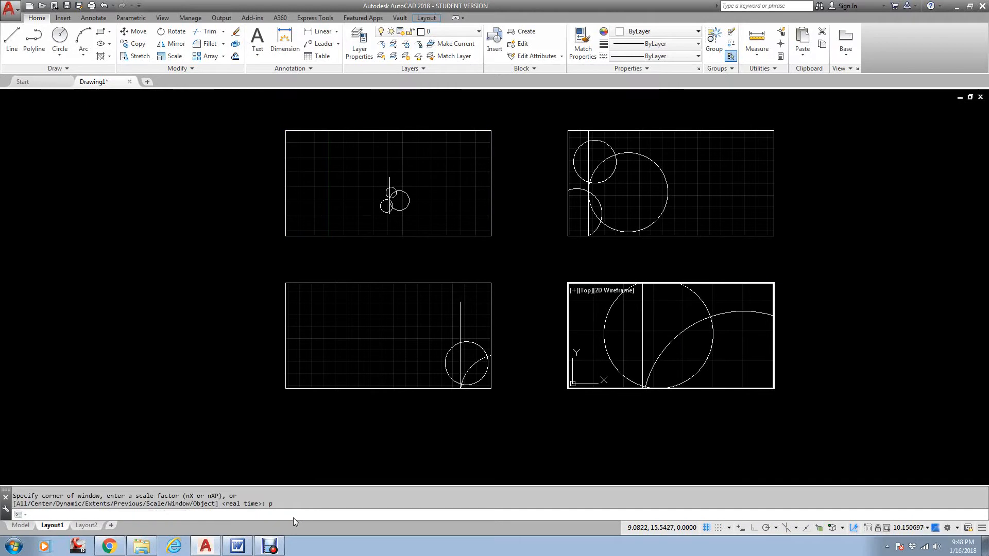
text(s)
key(Return)
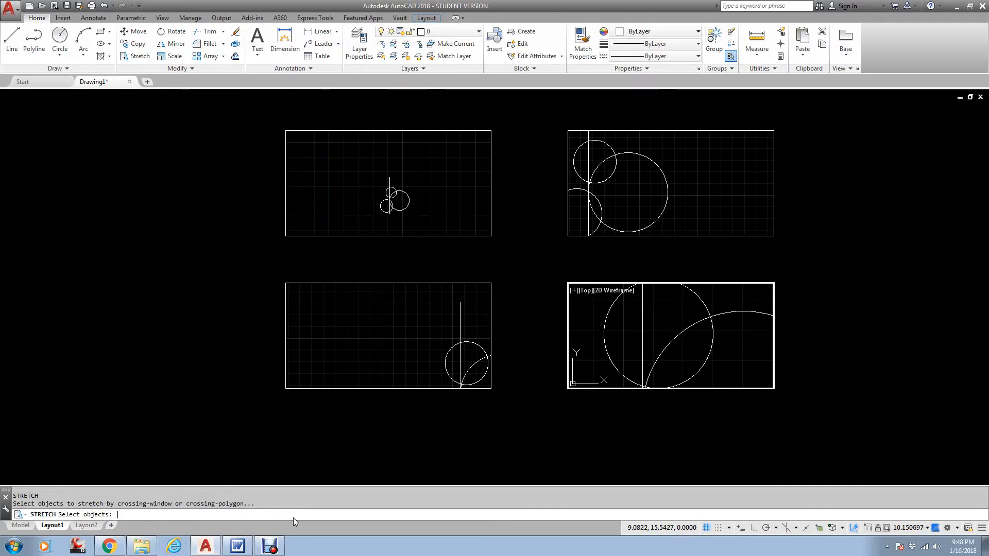
key(Escape)
key(Escape)
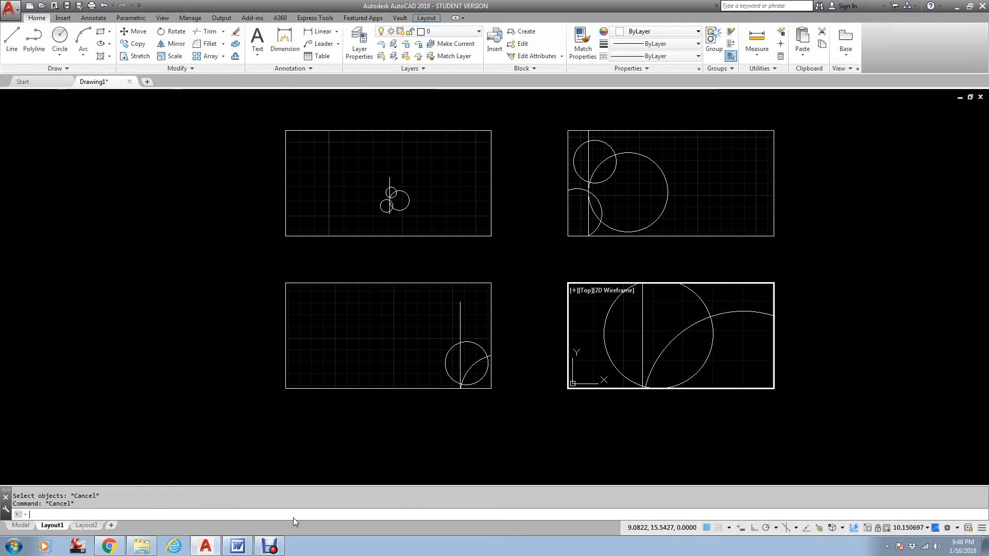
text(zp)
key(Return)
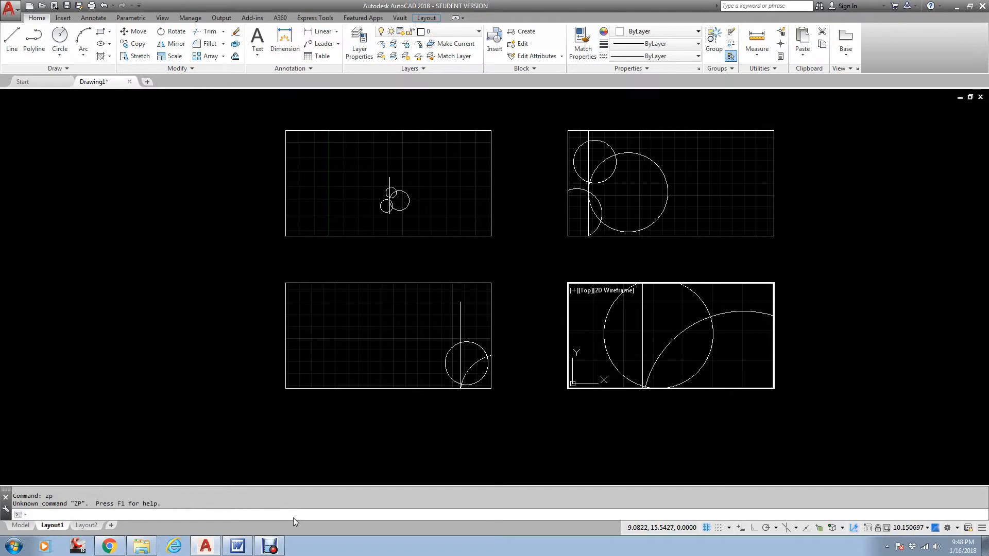
key(Escape)
key(Escape)
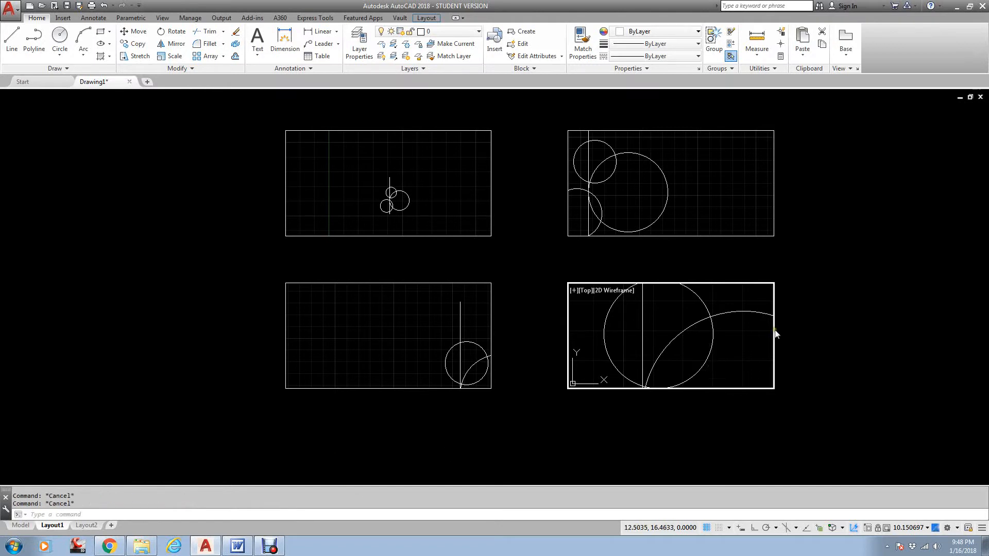
double_click(783, 321)
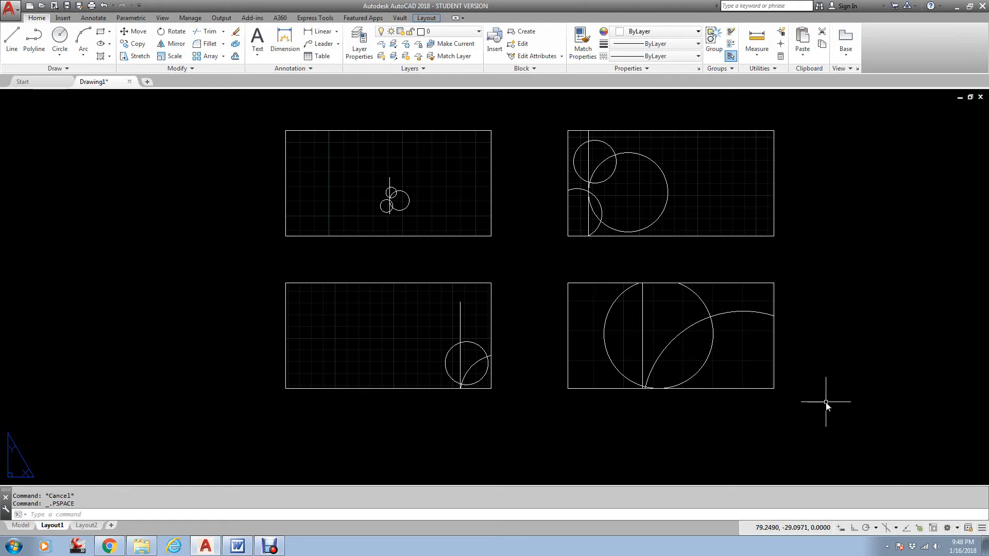
Apply a much smaller preset scale to the lower-right viewport and lock its display
click(775, 332)
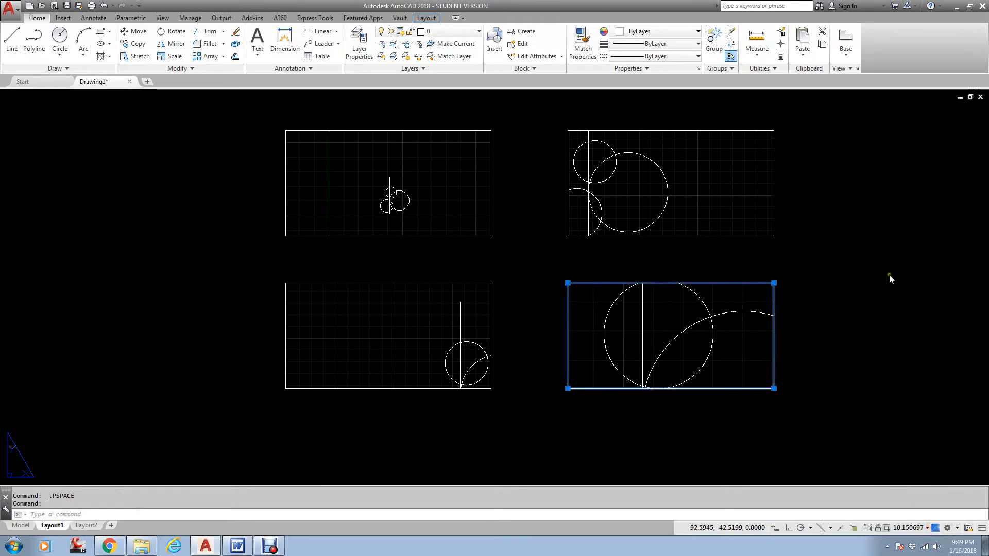
click(902, 256)
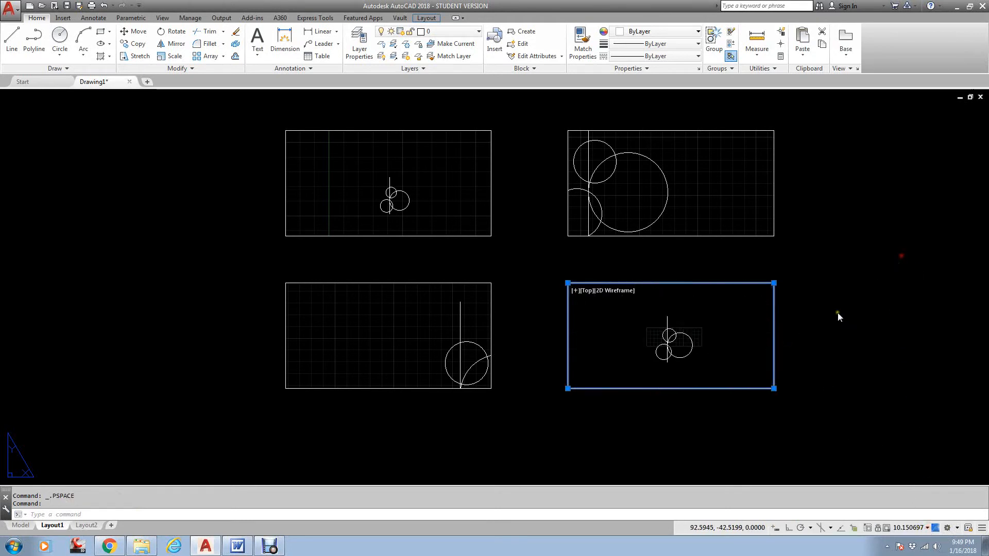
right_click(777, 320)
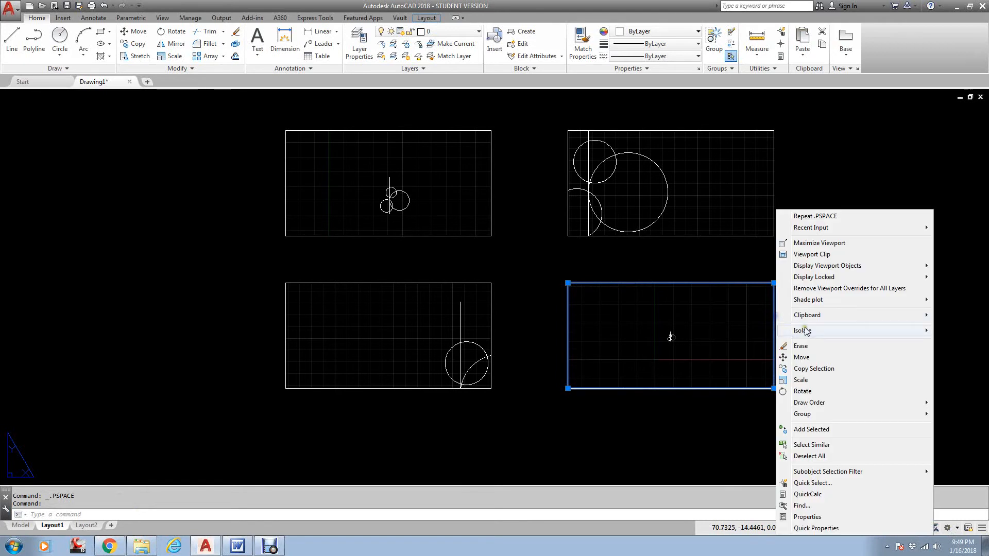
click(824, 277)
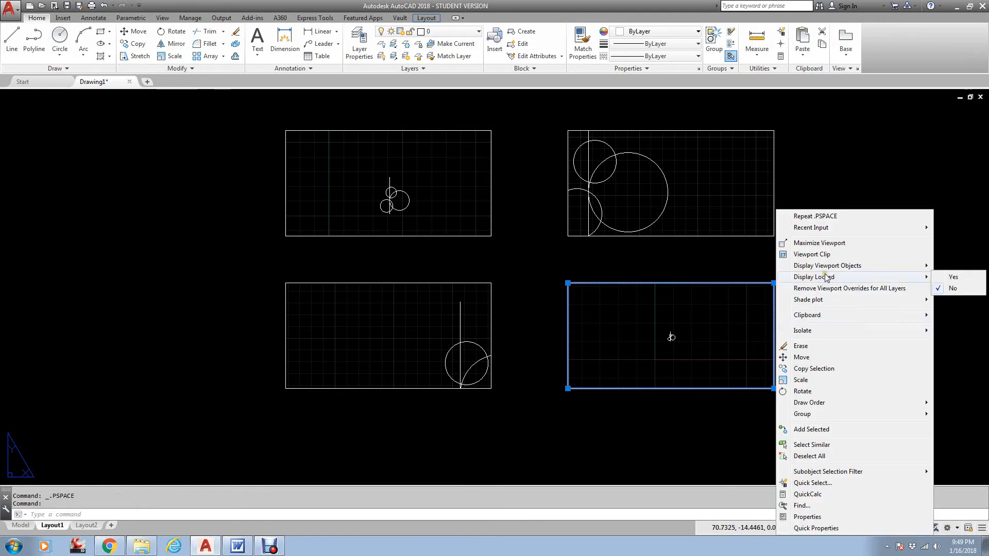
click(955, 278)
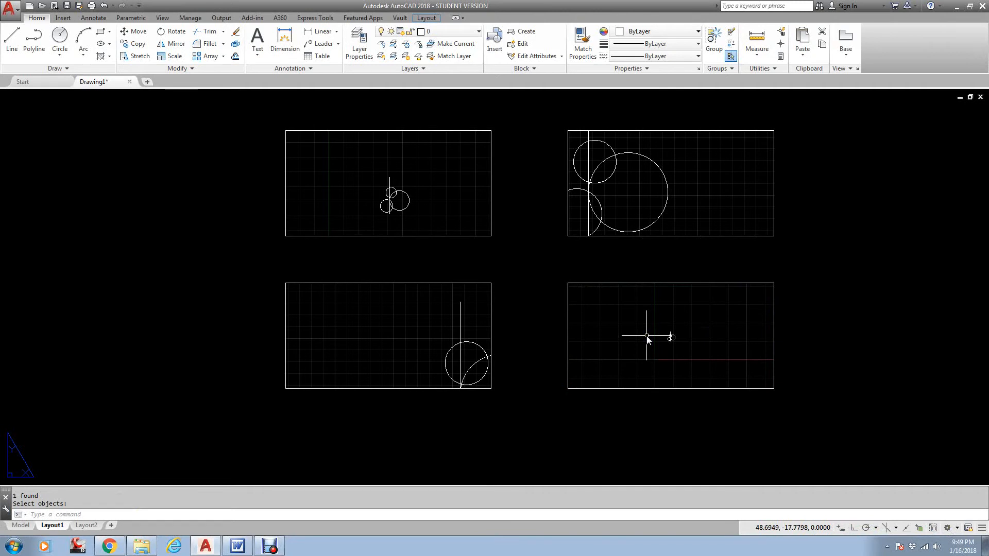
scroll(642, 340, down, 3)
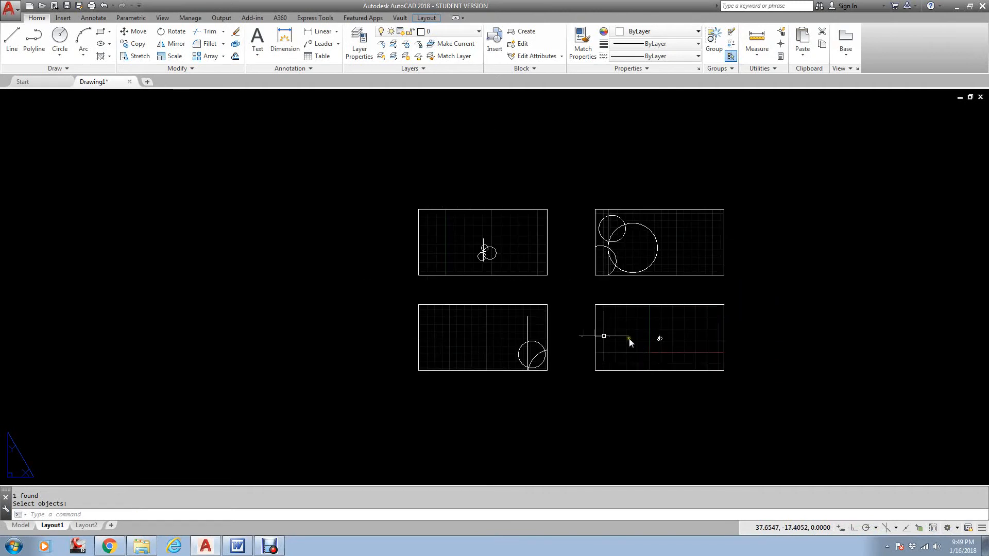
middle_drag(535, 258, 448, 262)
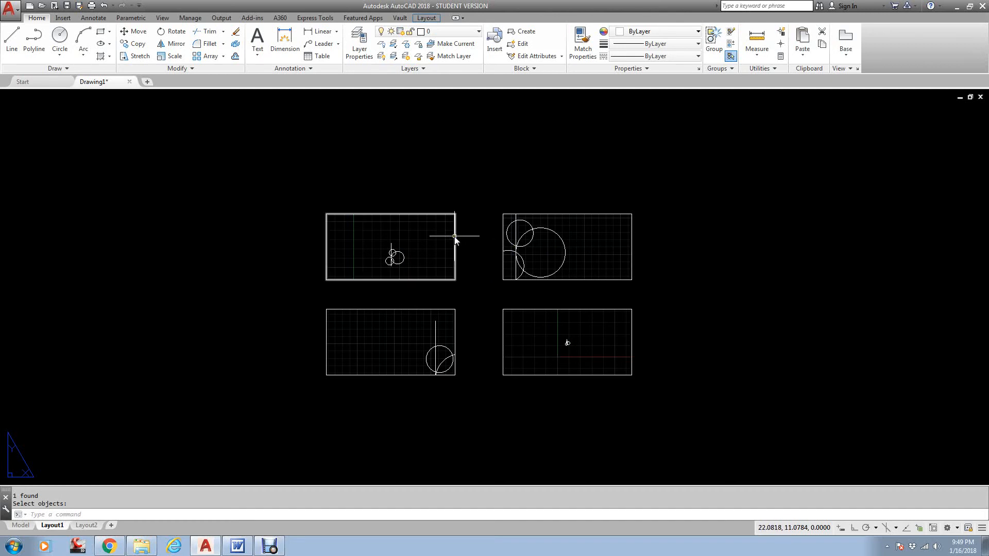
scroll(468, 255, down, 2)
scroll(468, 259, up, 4)
scroll(536, 335, down, 4)
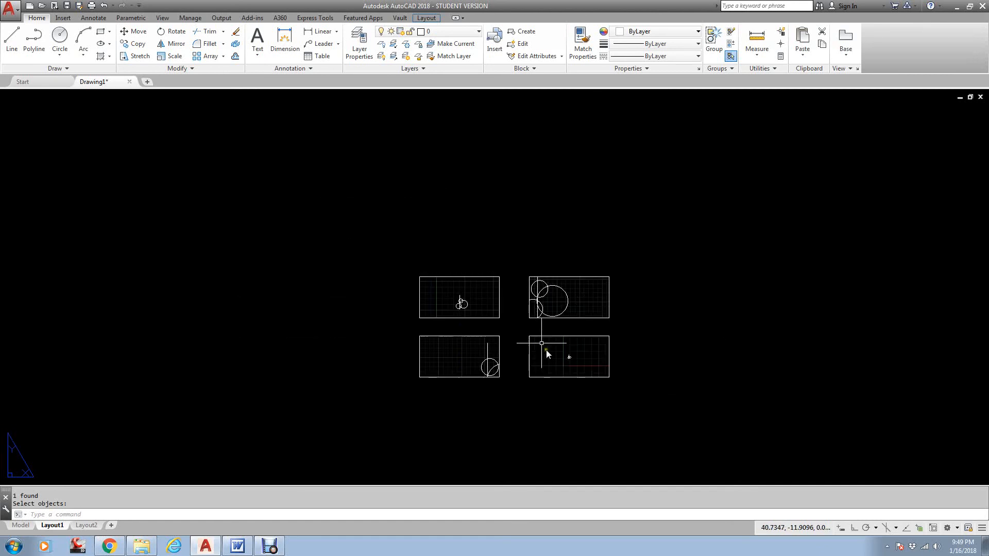